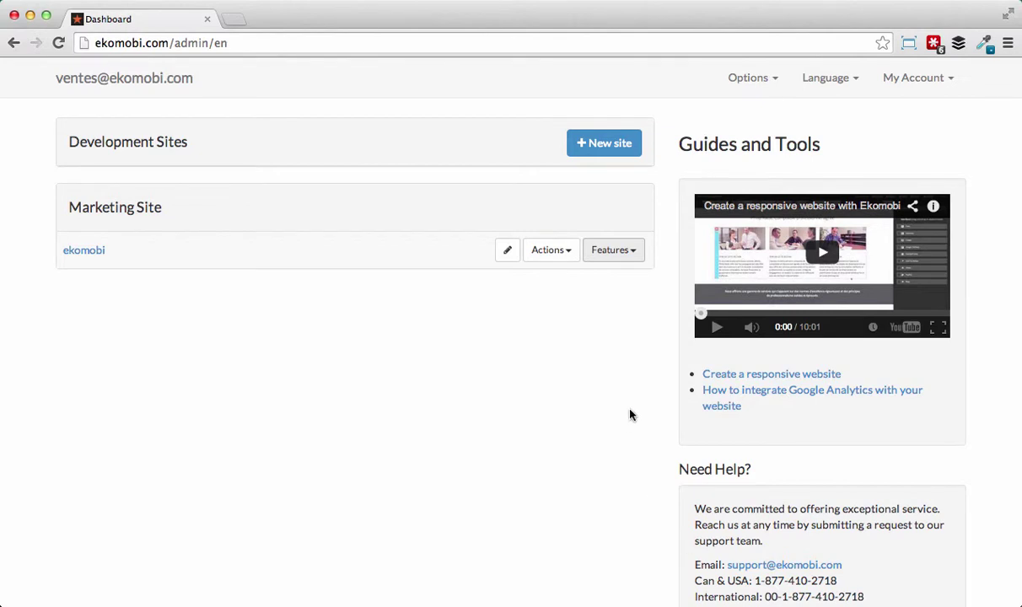
Step: Enable the Experimental feature for the ekomobi marketing site and open that site for editing
click(616, 250)
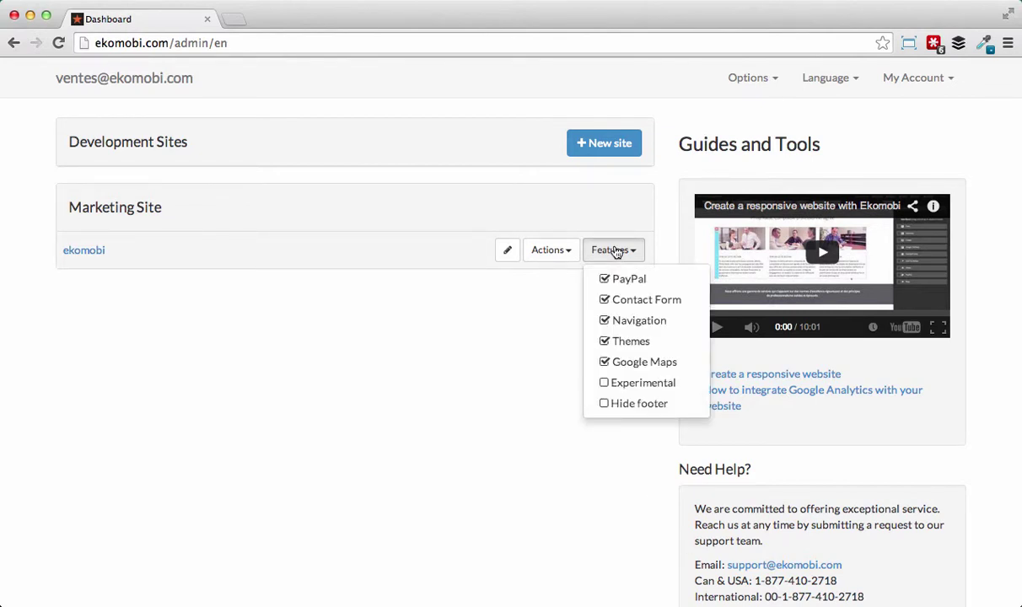
click(607, 384)
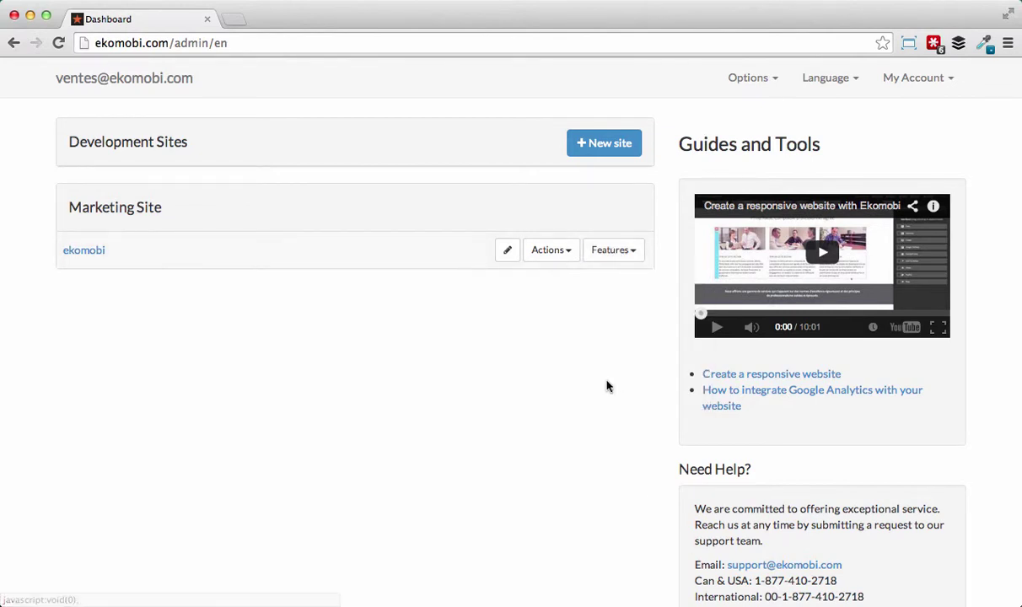
click(504, 253)
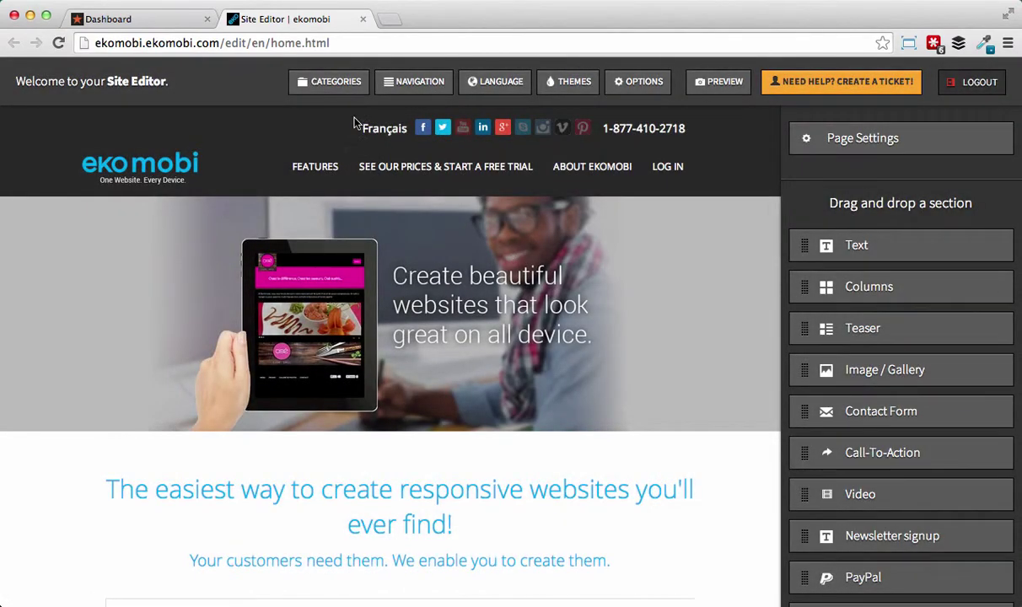
Step: Add a site category named "Getting Started"
click(335, 93)
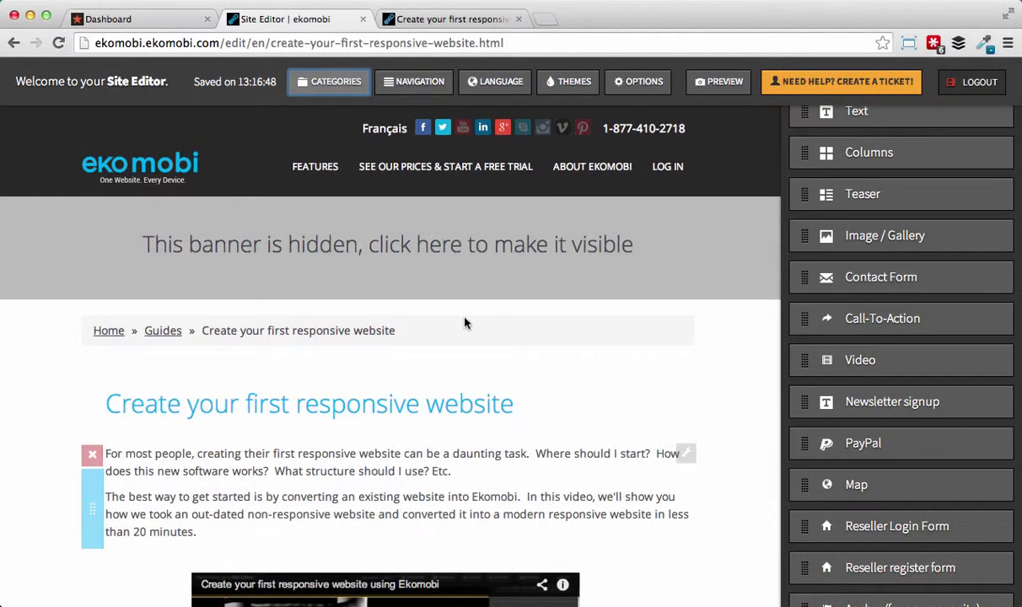
click(317, 90)
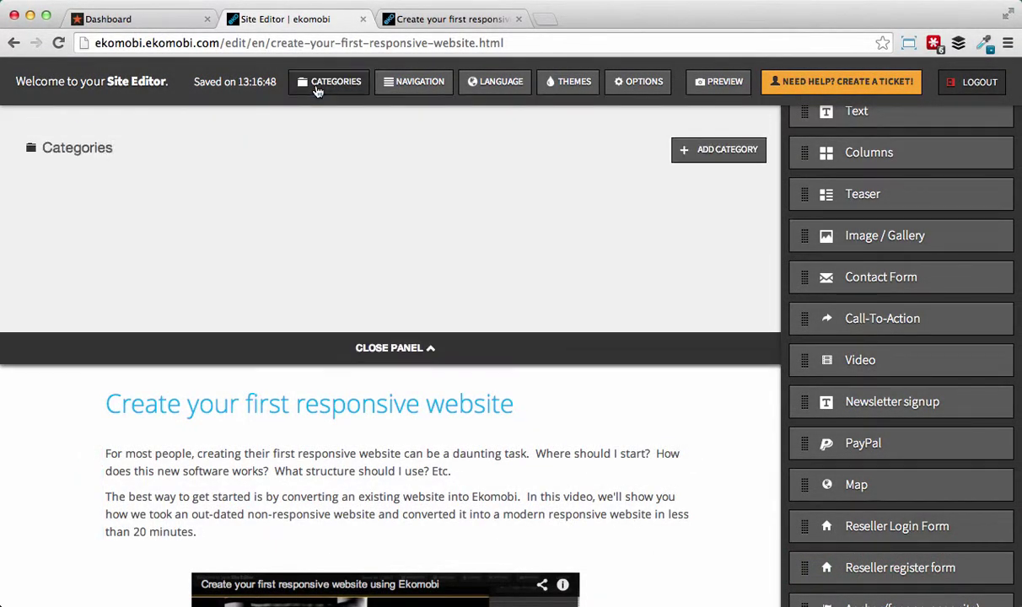
click(701, 151)
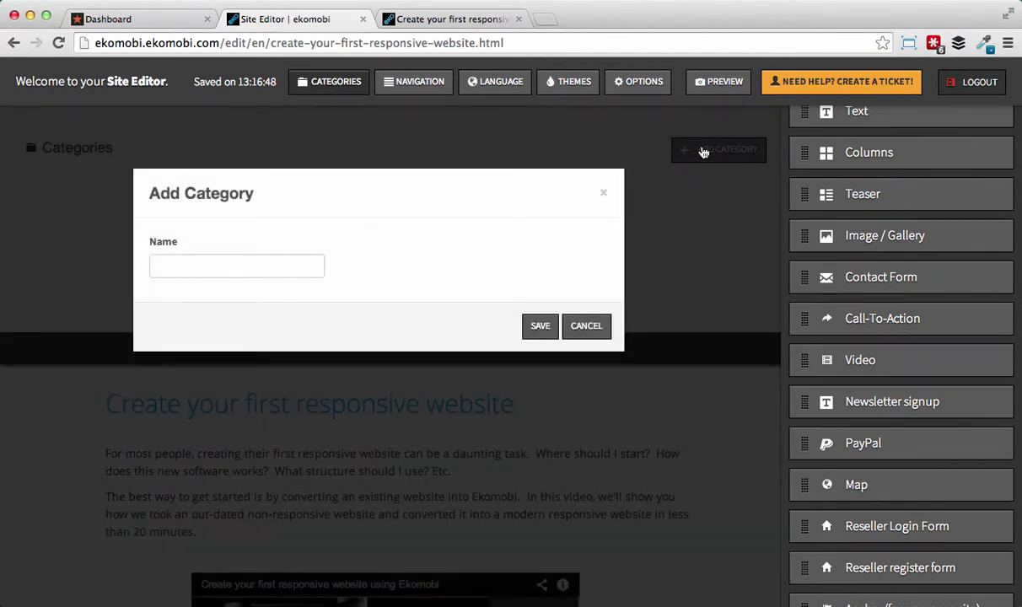
click(297, 264)
text(Getting Started)
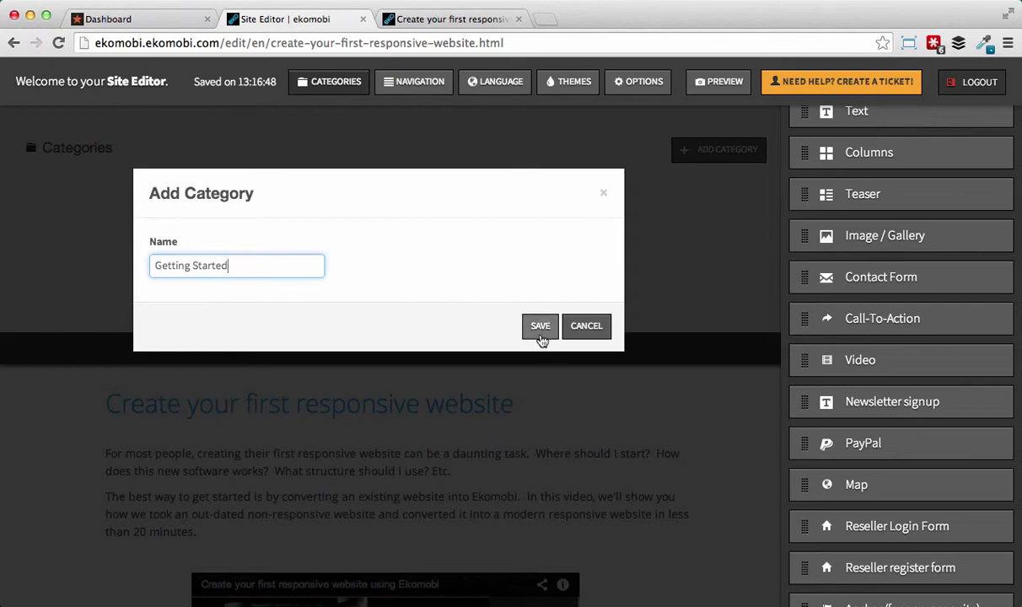
click(540, 332)
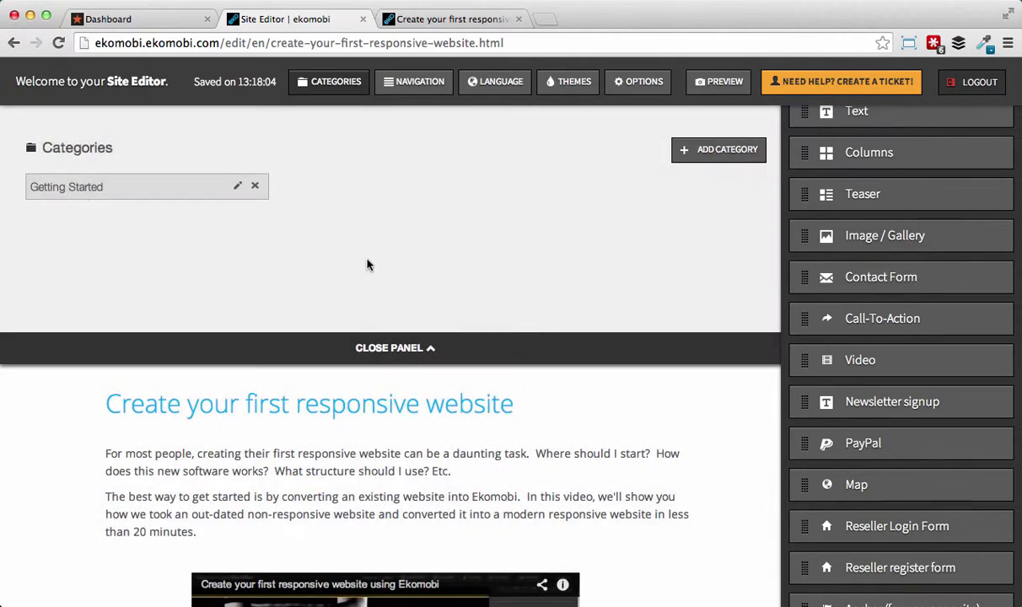
Step: Add a second site category named "Web design / Themes"
click(700, 156)
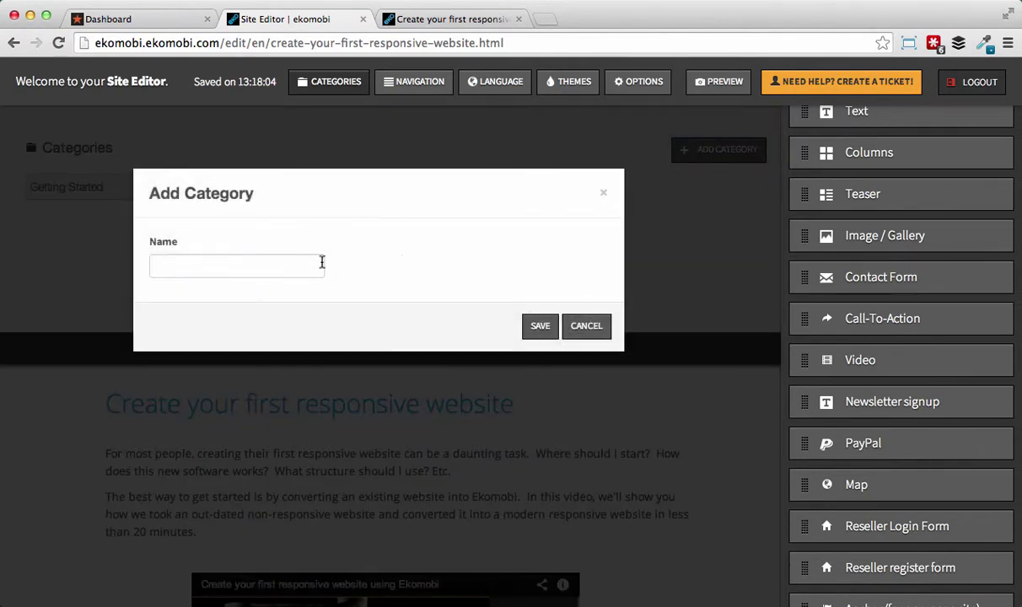
click(280, 264)
text(Web design / Themes)
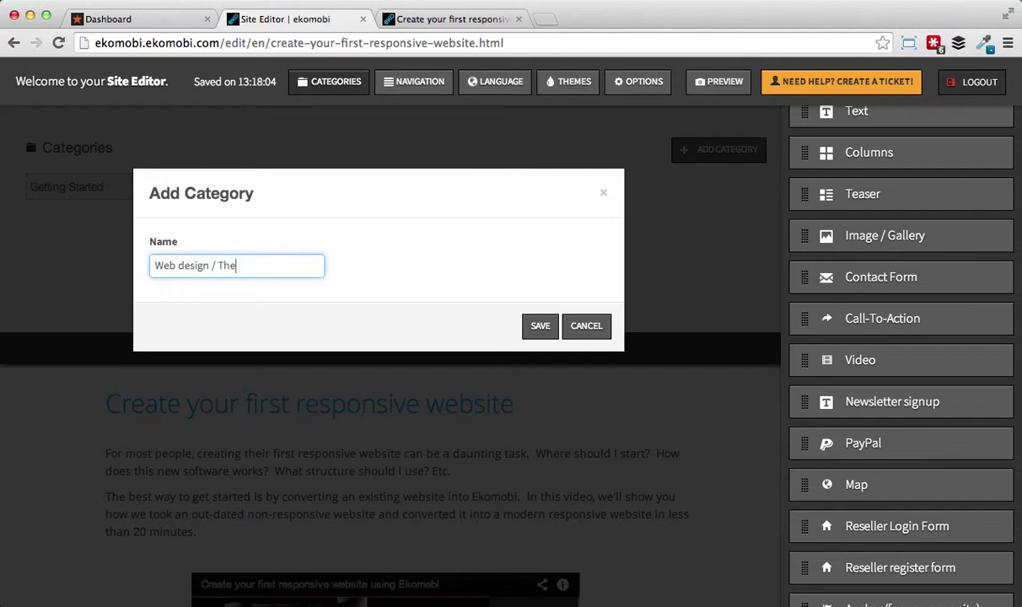
click(539, 325)
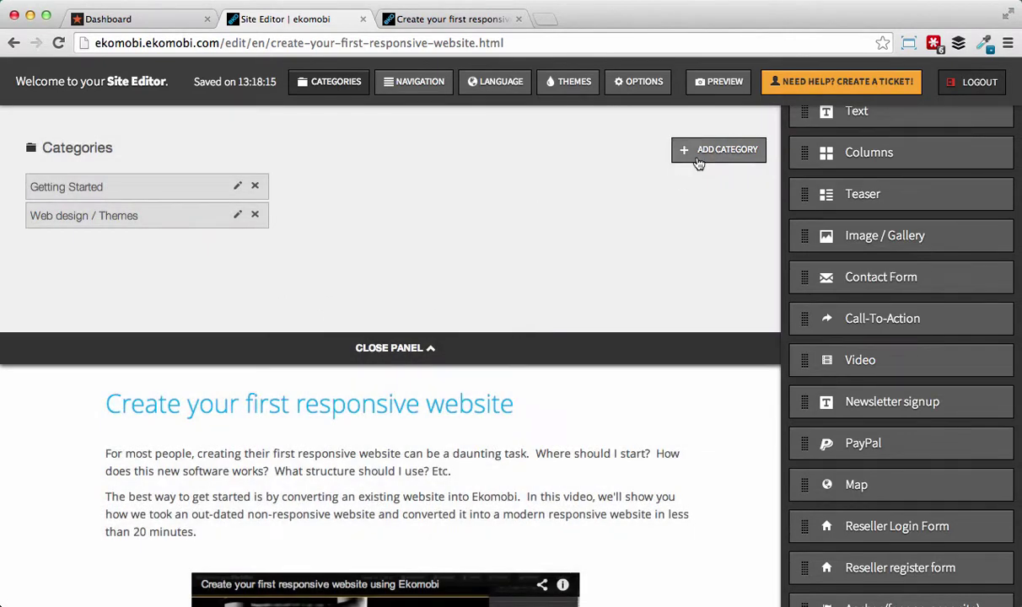
Step: Add a third site category named "Search Engines Optimization"
click(700, 152)
click(256, 267)
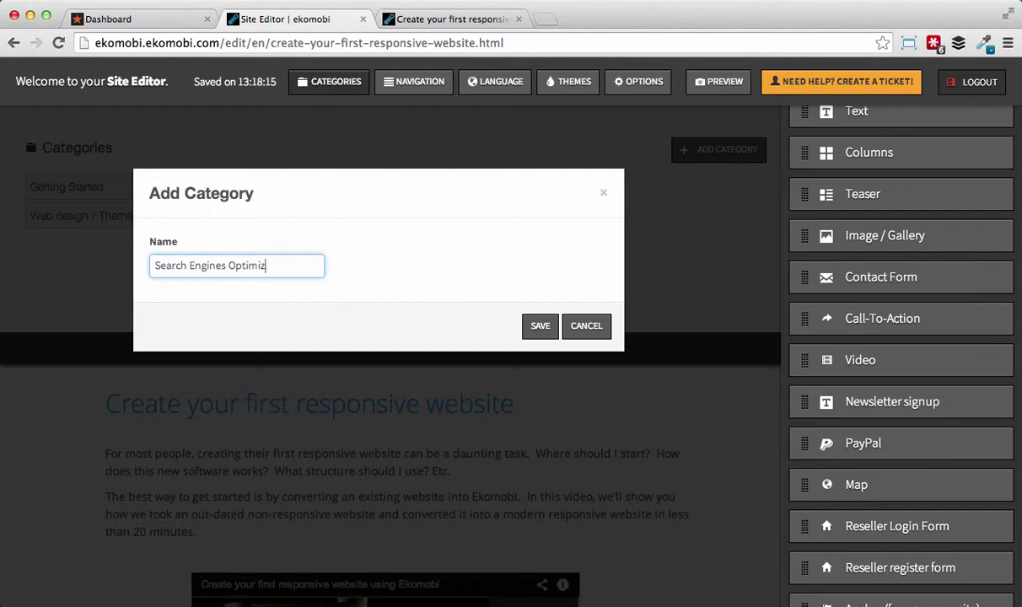
click(540, 326)
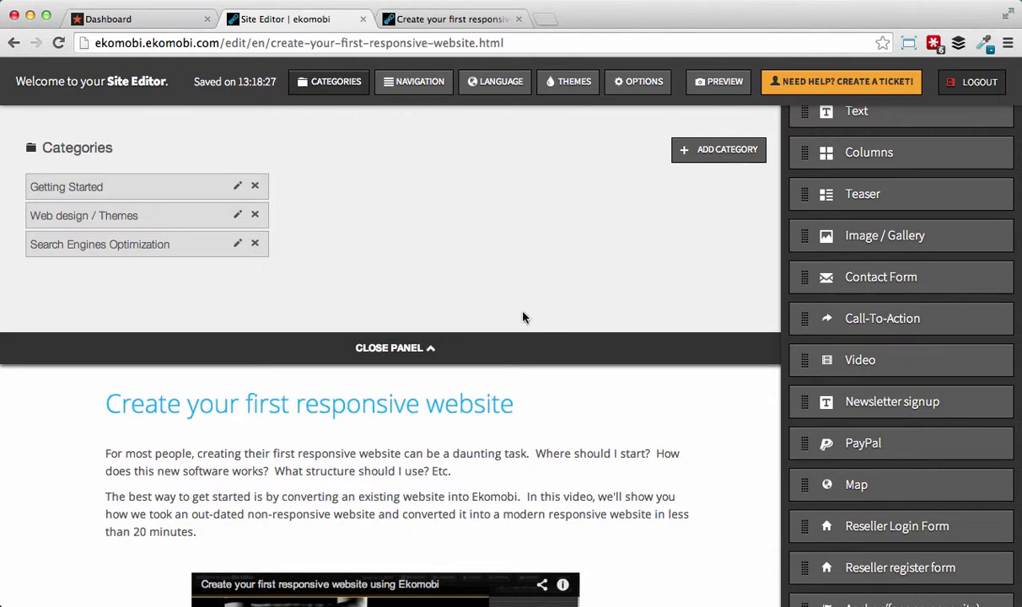
Step: Rename the web design category as "Web Design / Themes" and close the category management
click(237, 215)
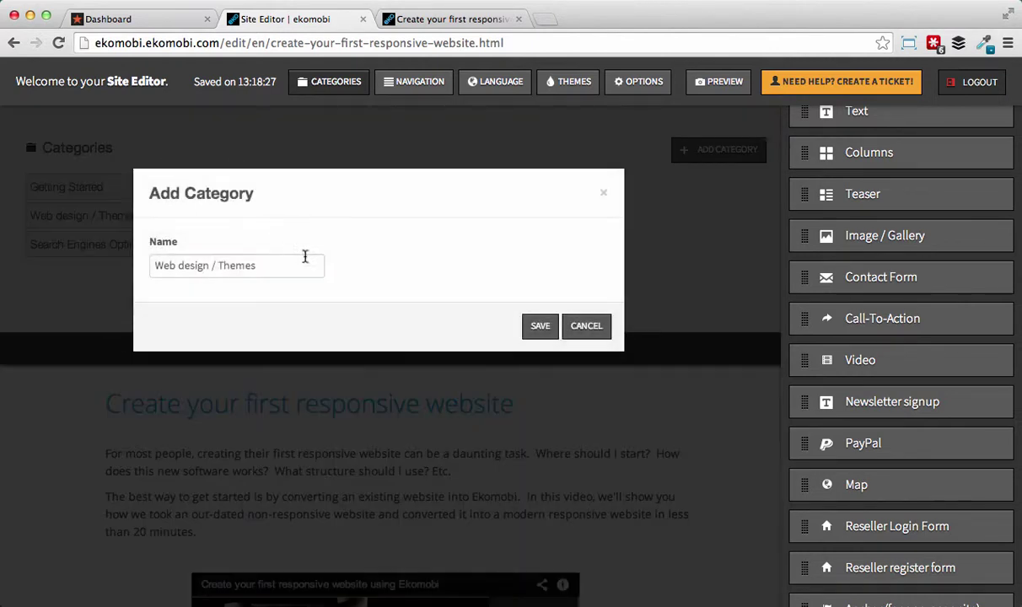
click(185, 264)
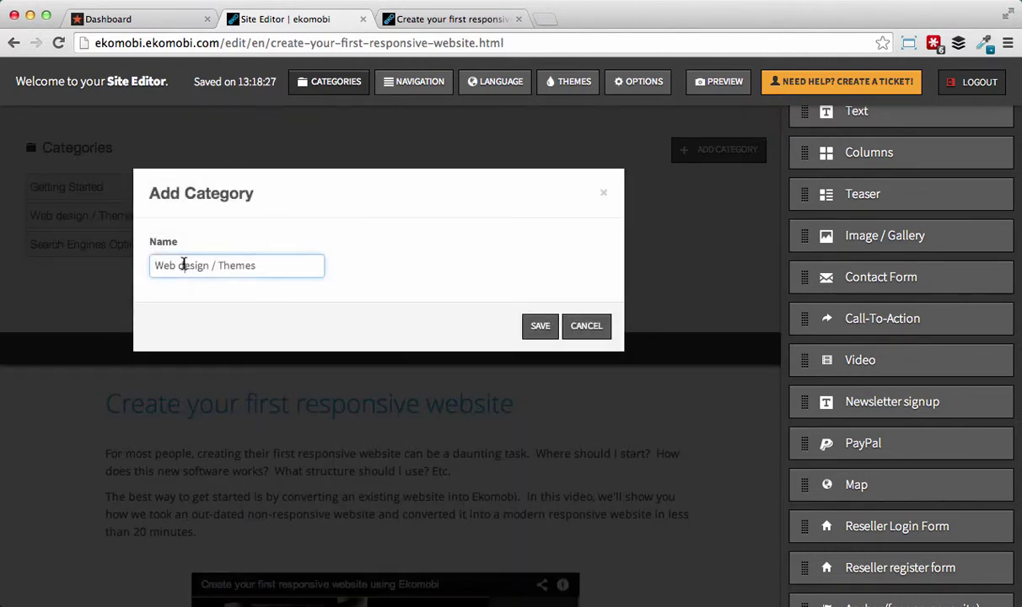
key(BackSpace)
text(D)
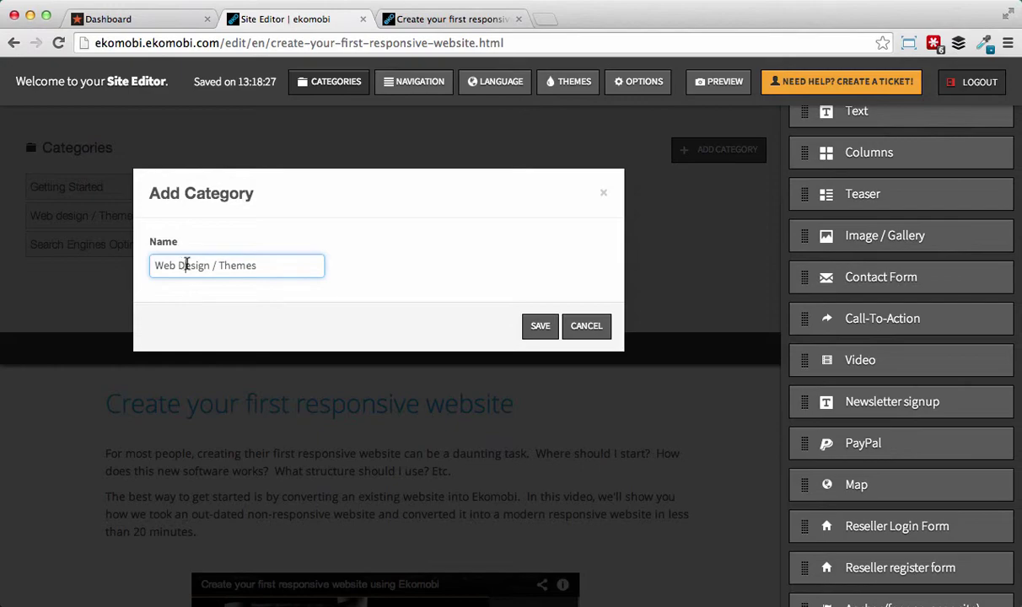
click(537, 329)
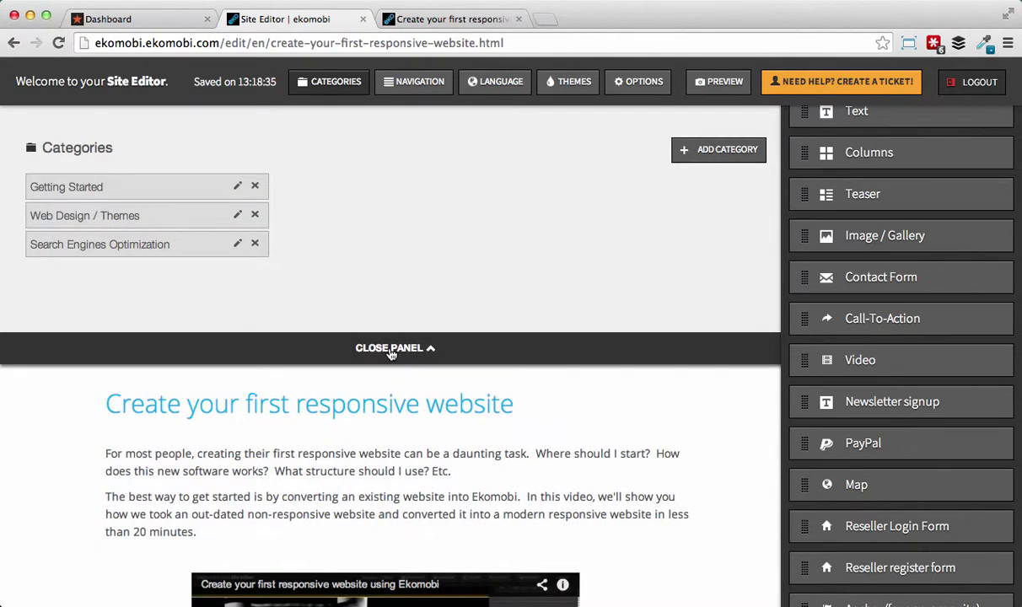
click(391, 349)
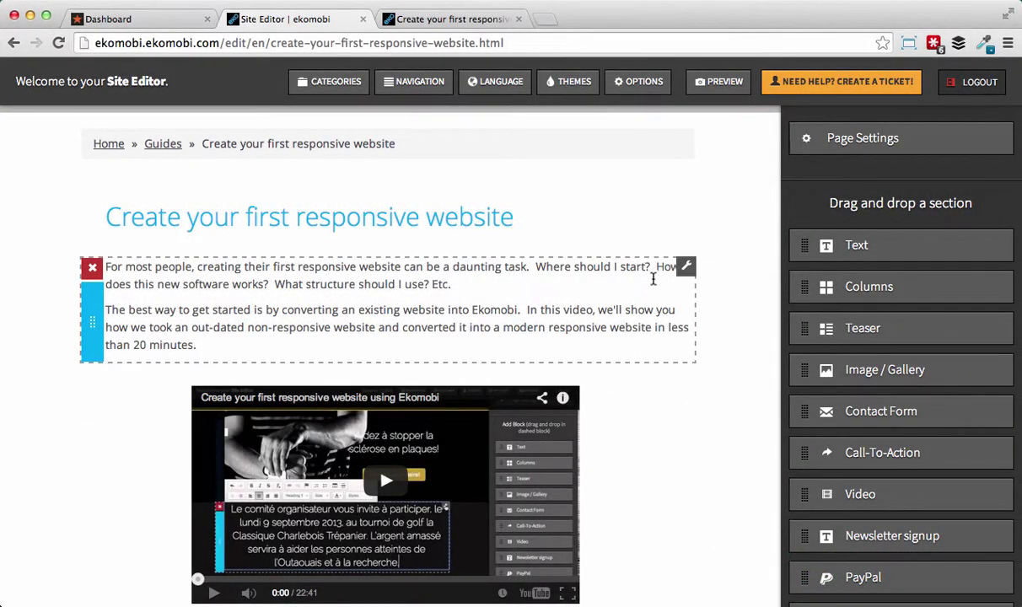
Step: Enter the author's full name in the settings of the "Create your first responsive website" page
scroll(722, 435, down, 5)
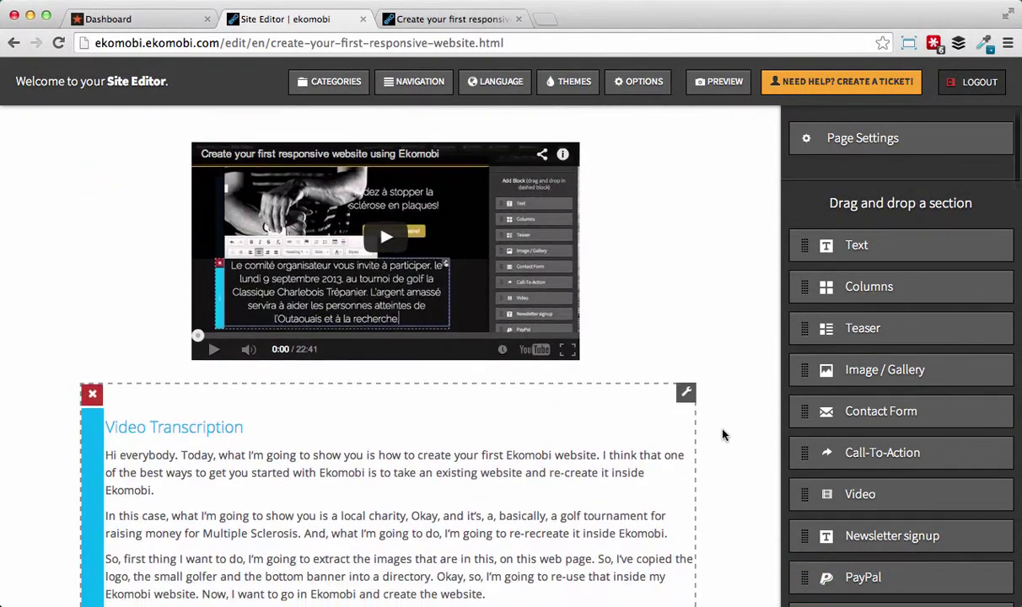
scroll(722, 434, down, 3)
scroll(723, 439, up, 2)
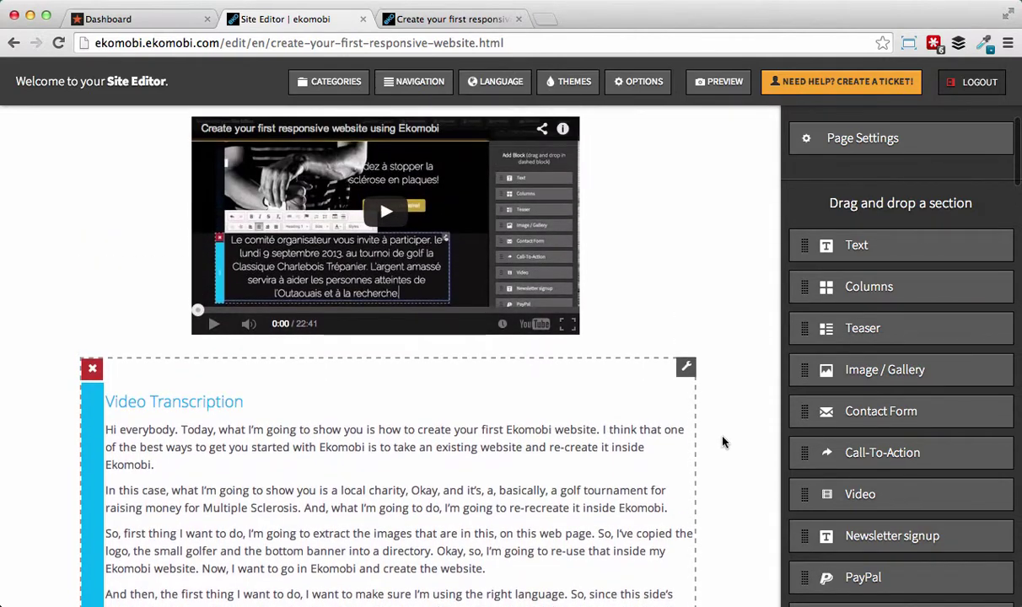
scroll(722, 440, up, 5)
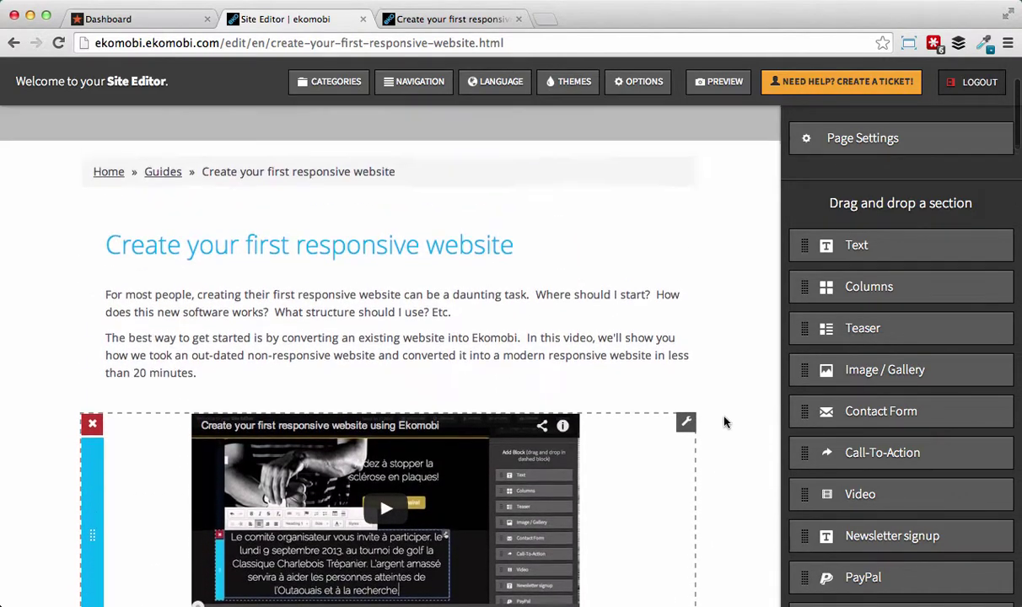
scroll(724, 421, up, 1)
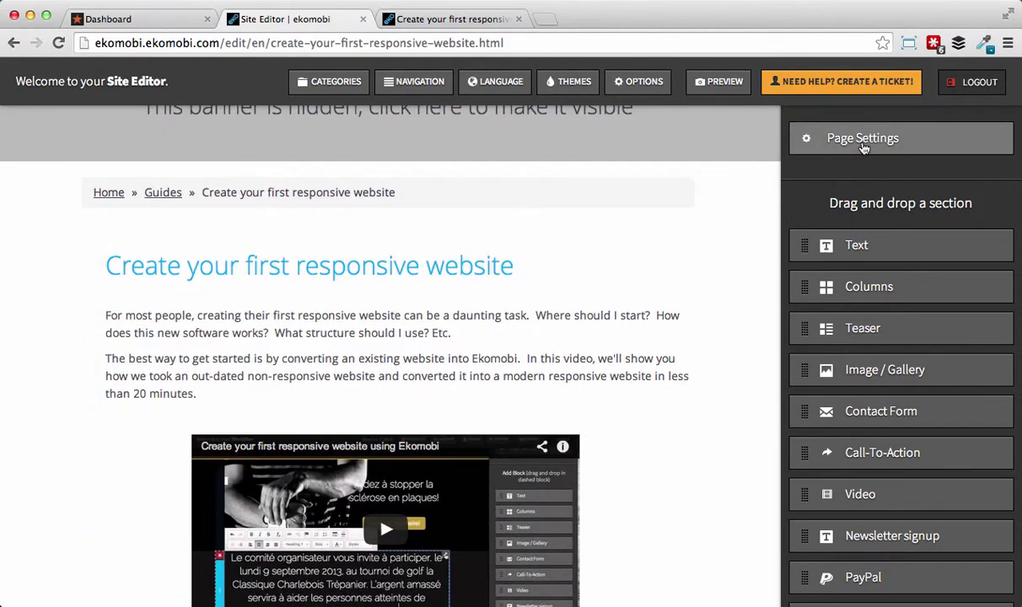
click(863, 148)
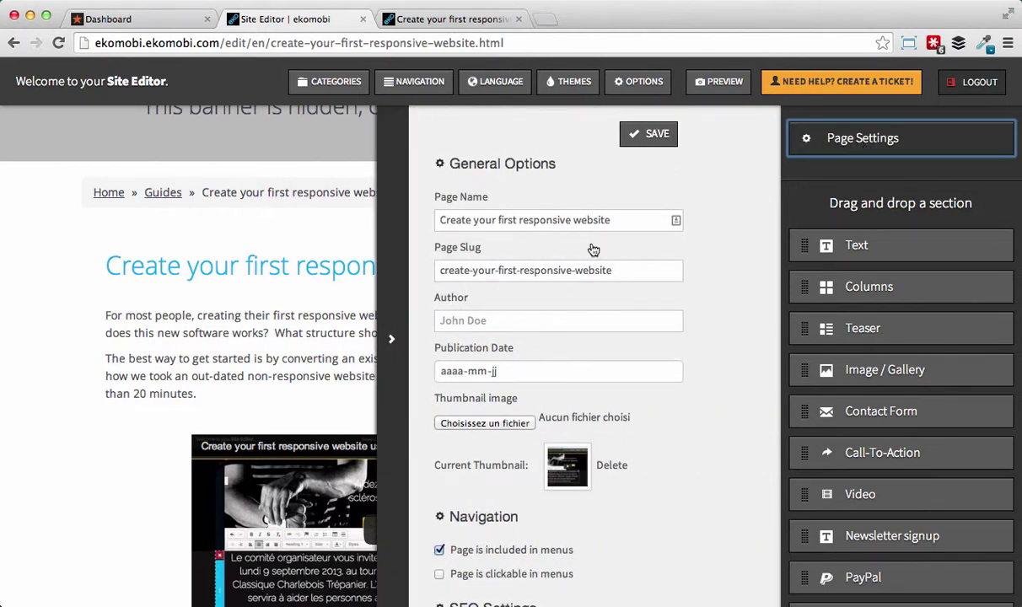
scroll(602, 246, down, 2)
click(578, 281)
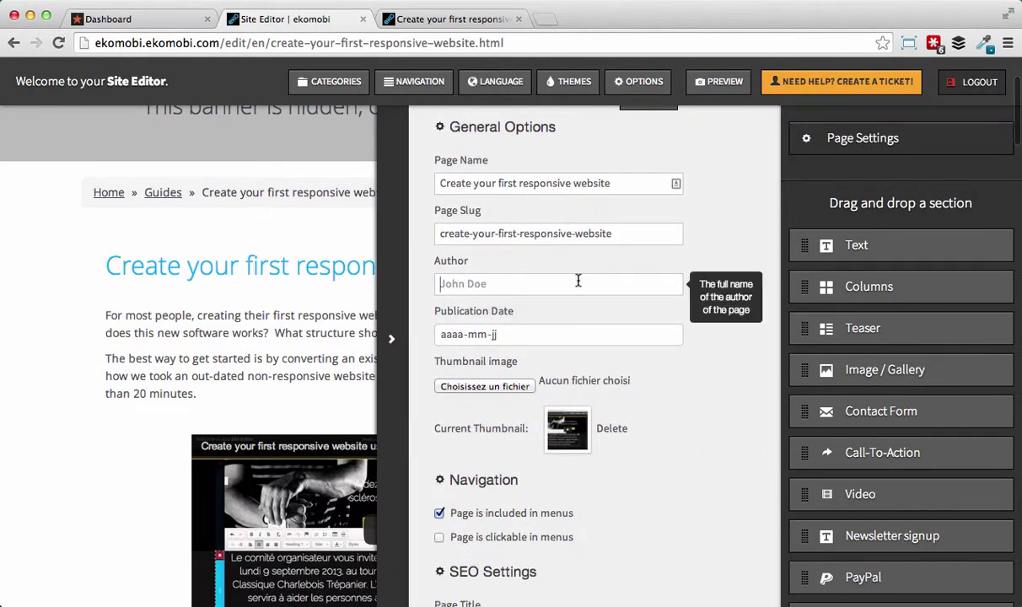
text(Sébastien Giroux)
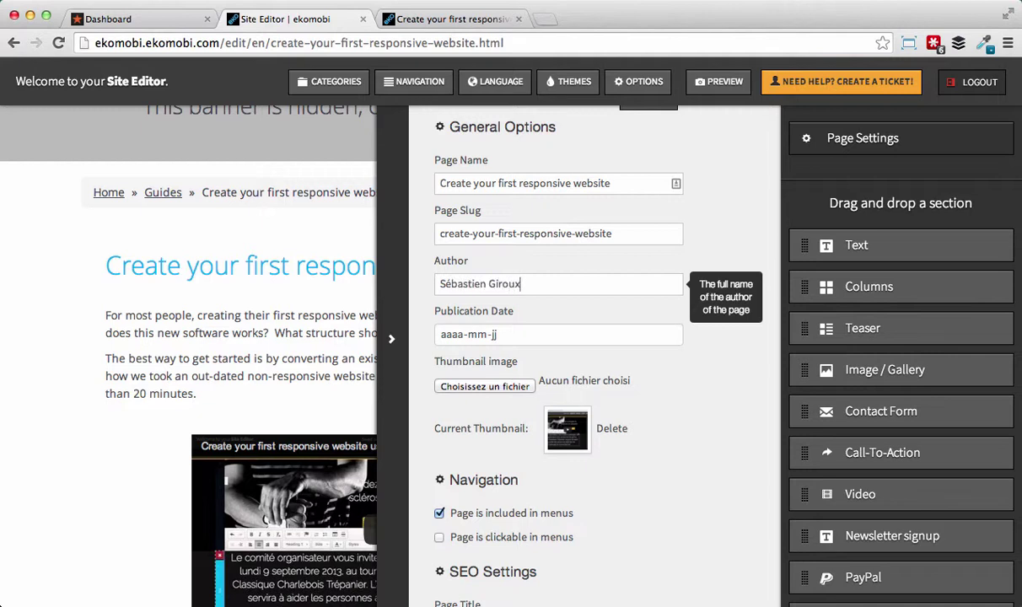
Step: Set the page's publication date to 2014-05-28
key(Tab)
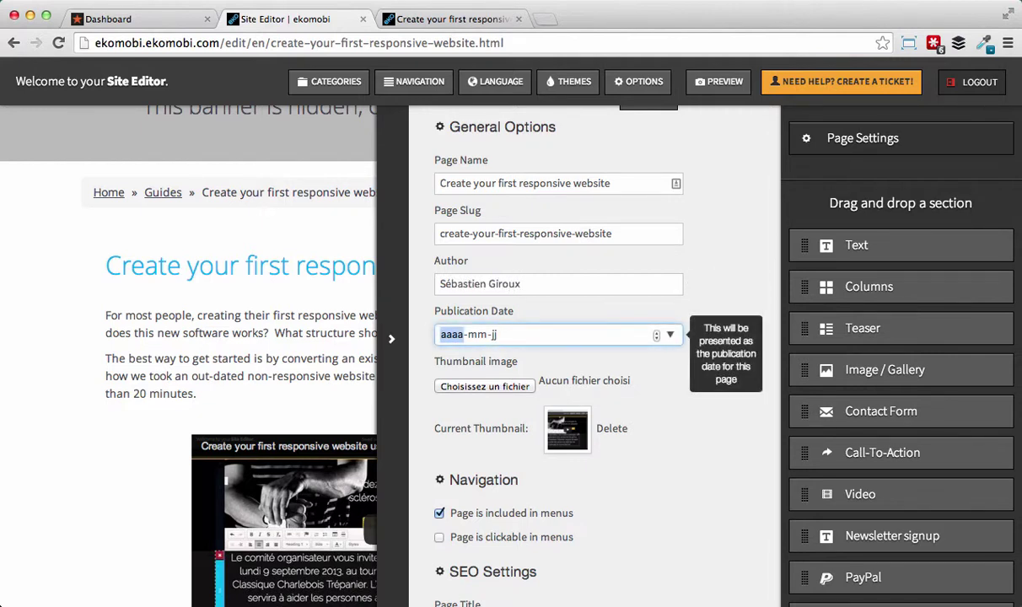
click(656, 331)
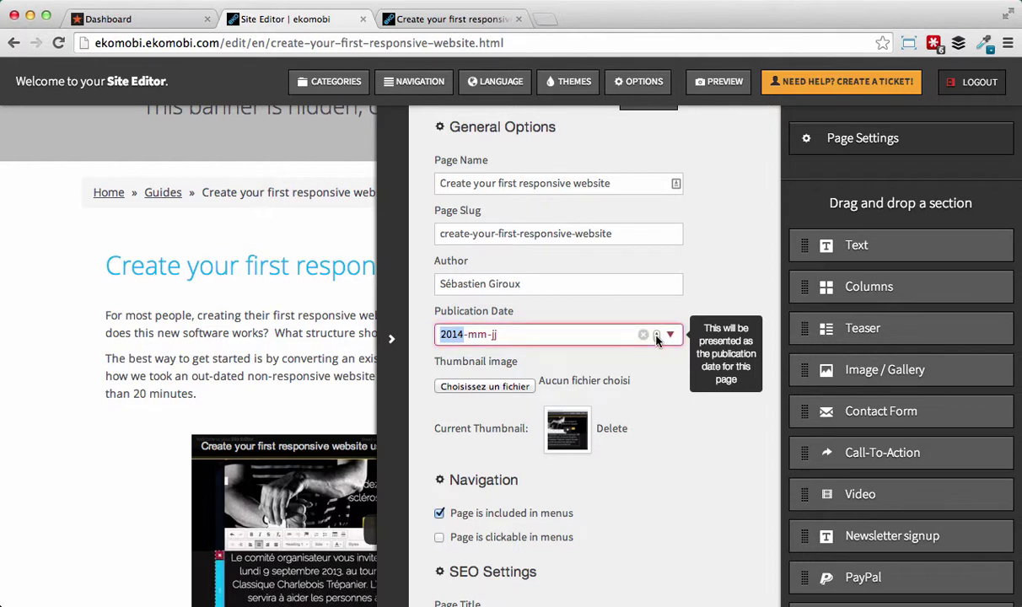
click(670, 336)
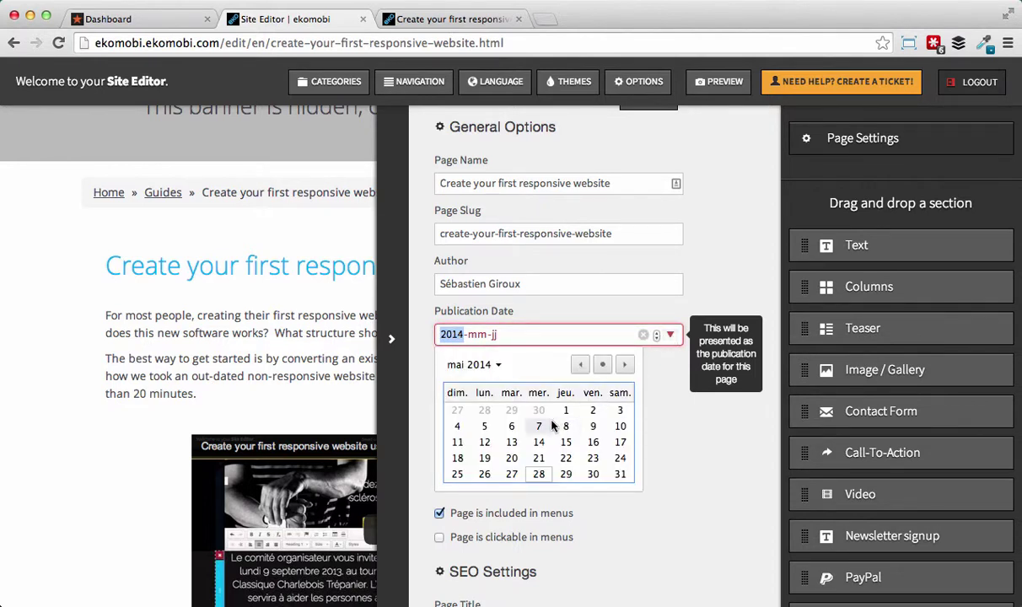
click(538, 476)
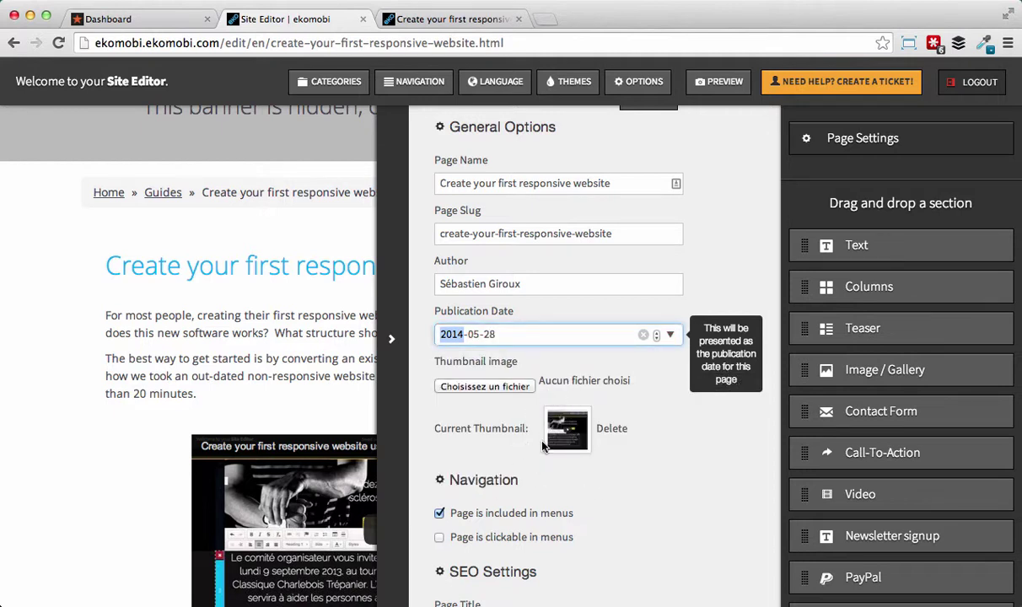
Step: Exclude the page from menus and enable Show Side Column (Blog Format) for it
scroll(640, 540, down, 3)
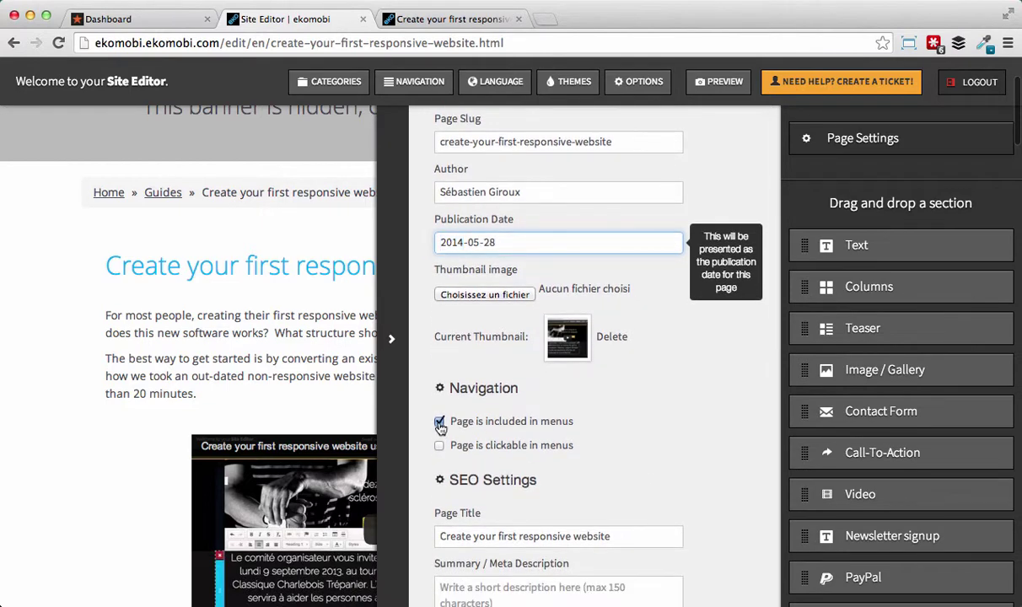
click(439, 420)
scroll(689, 457, down, 8)
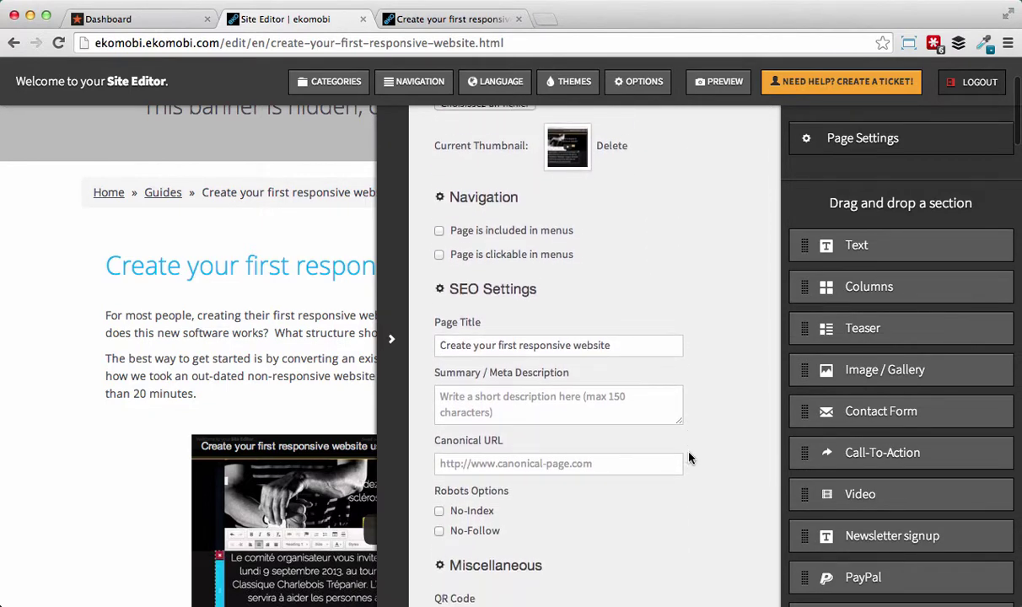
scroll(688, 458, up, 1)
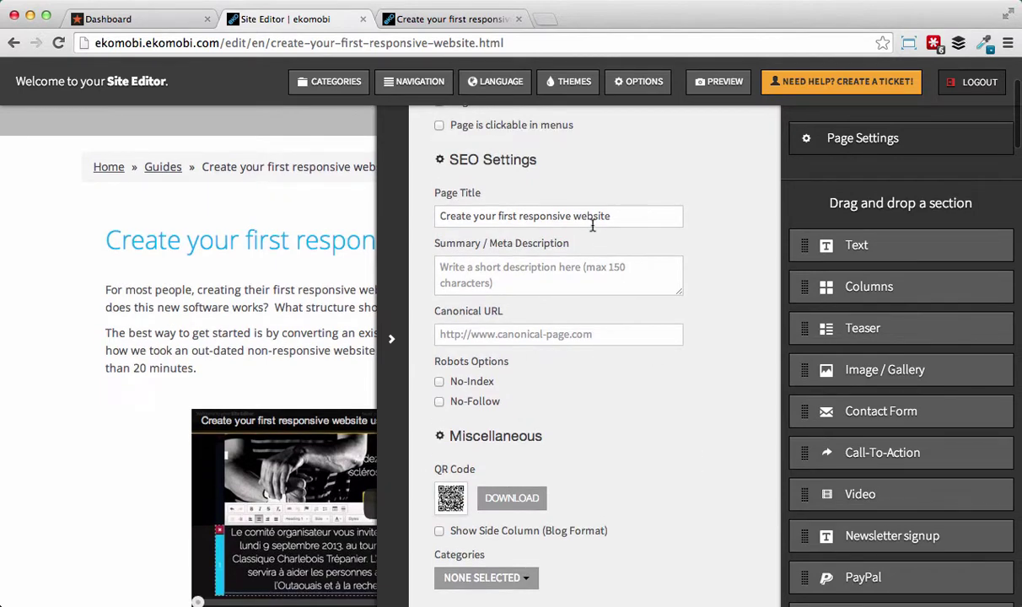
scroll(589, 294, up, 1)
scroll(684, 424, down, 2)
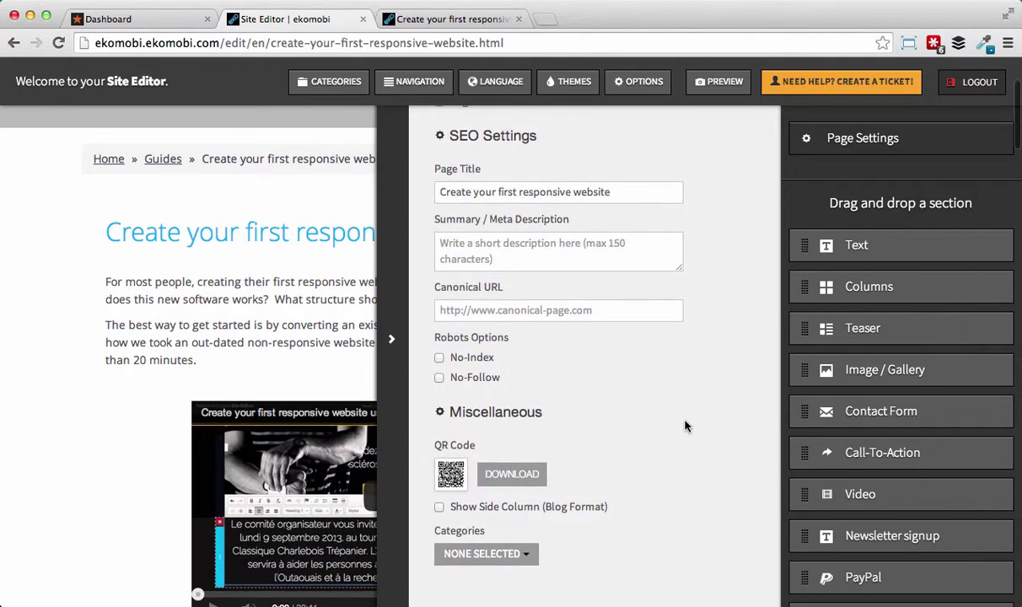
click(440, 508)
Step: Assign the "Create your first responsive website" page to the Getting Started category
click(490, 554)
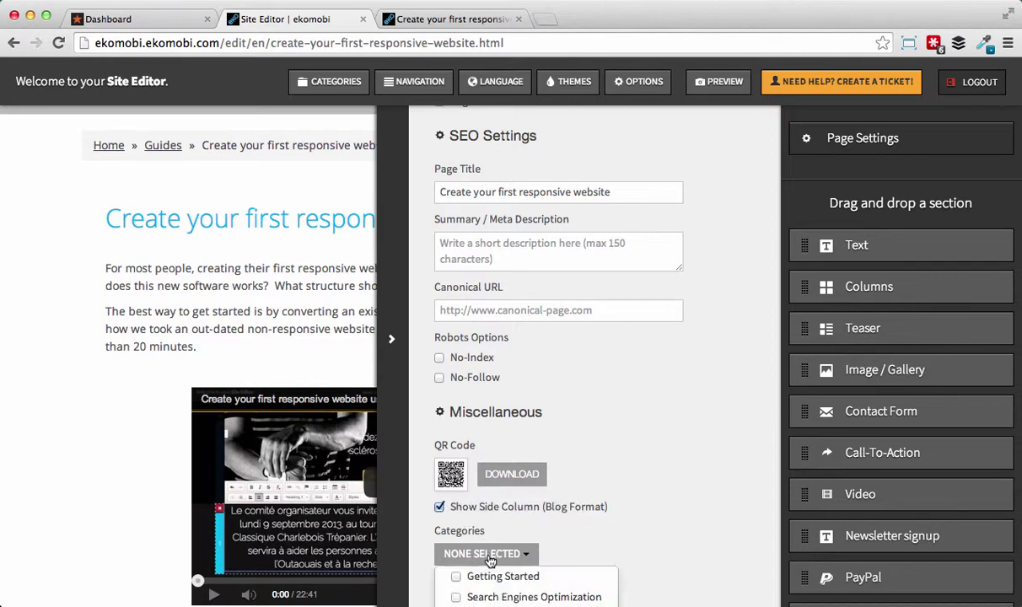
scroll(612, 522, down, 1)
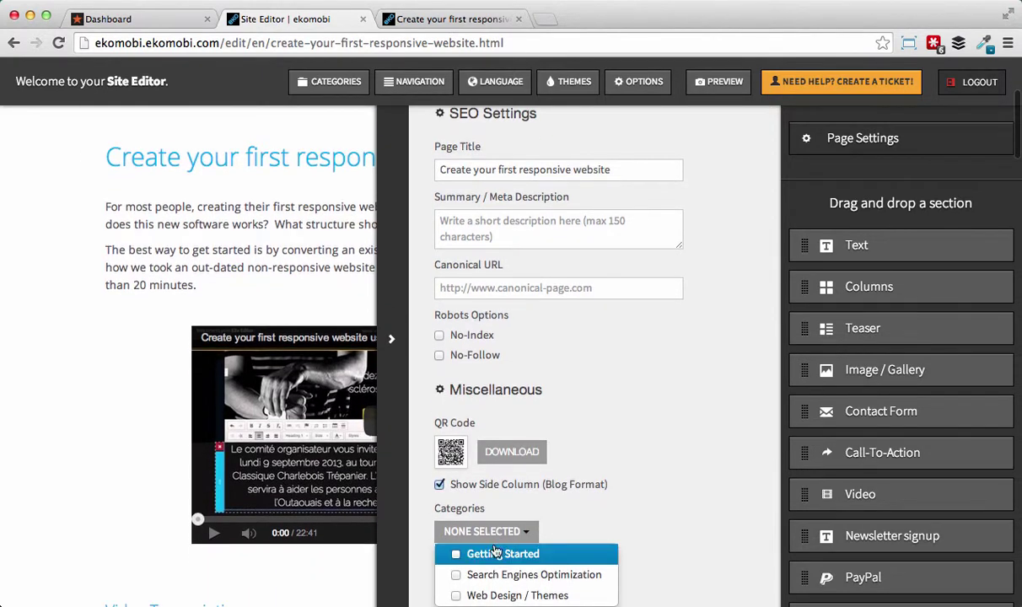
click(455, 554)
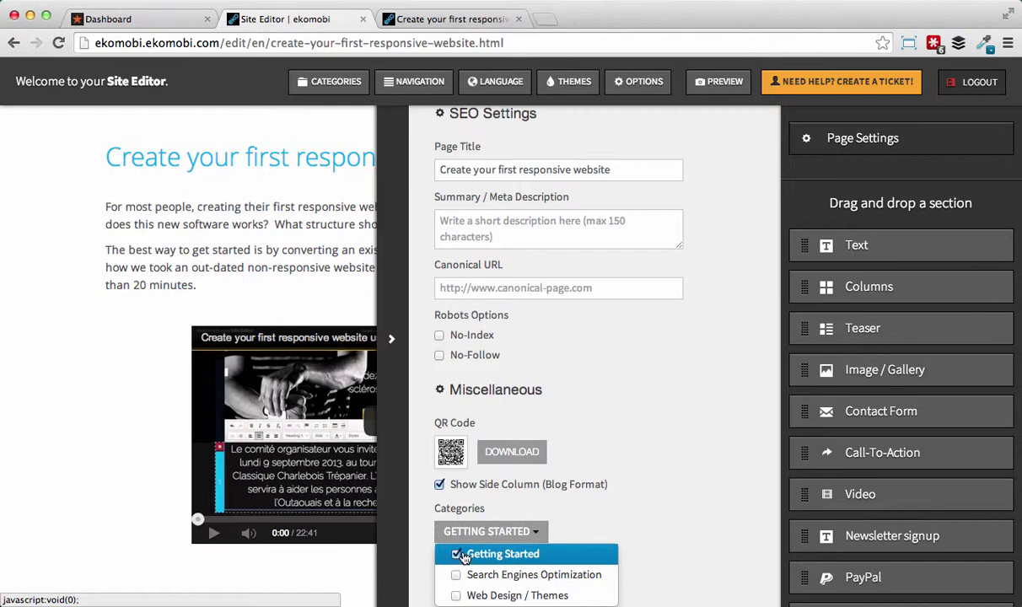
scroll(666, 485, down, 2)
Step: Save the page settings, close them and reload the article in the site editor
scroll(666, 498, up, 4)
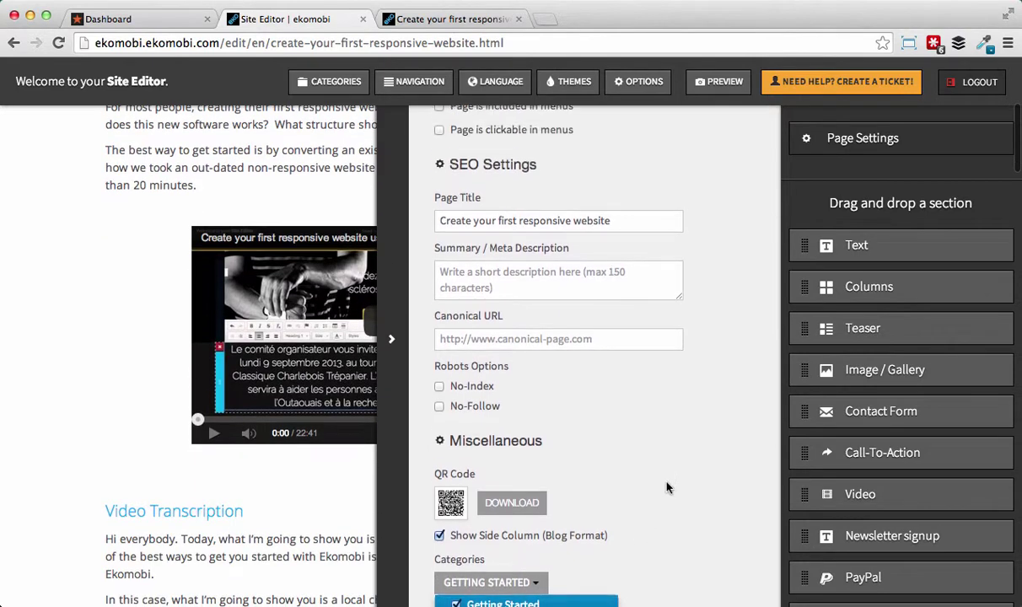
scroll(666, 504, up, 7)
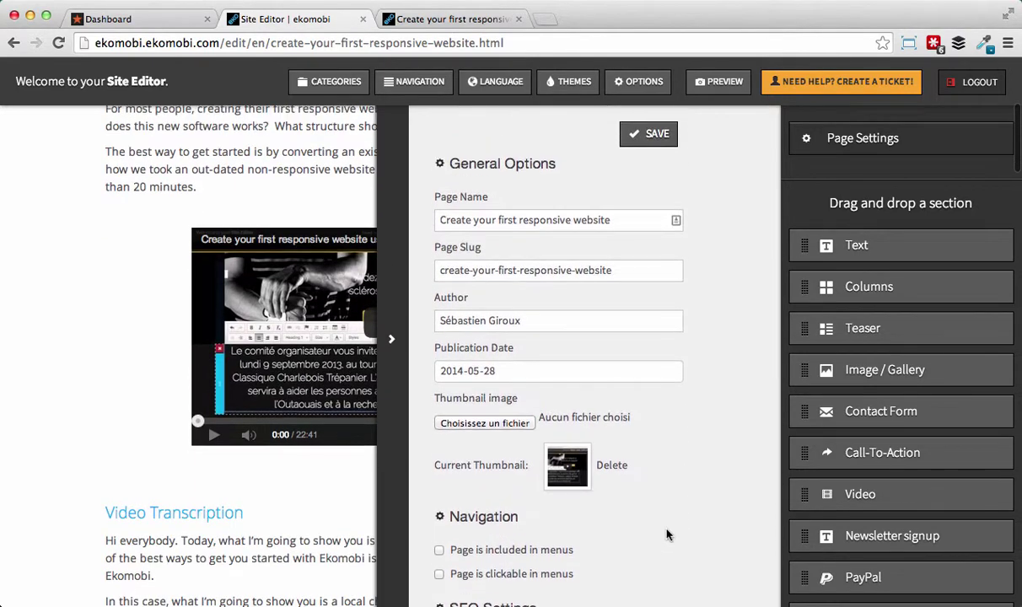
scroll(751, 357, up, 3)
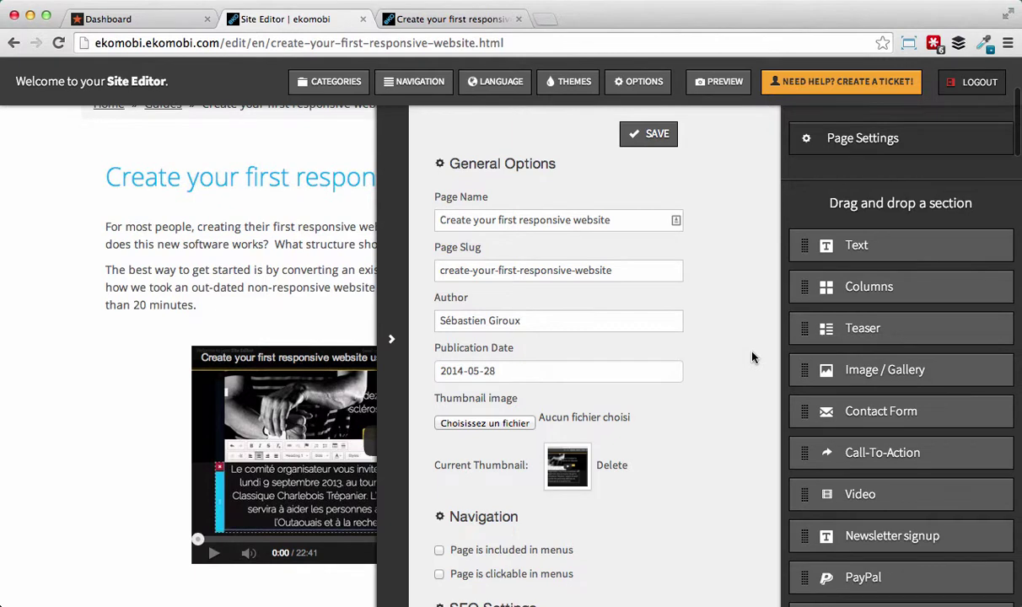
click(648, 134)
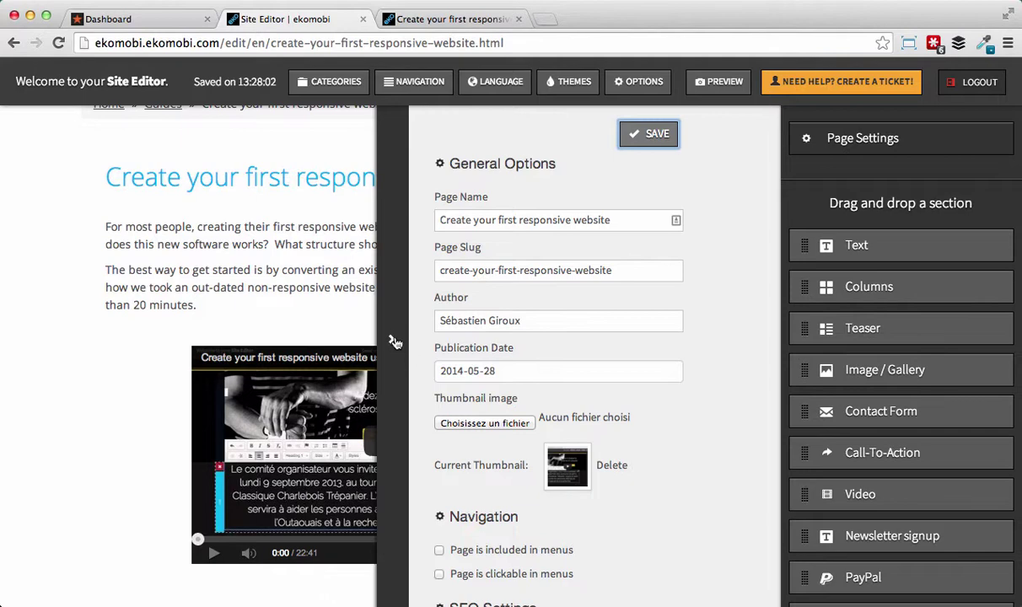
click(391, 339)
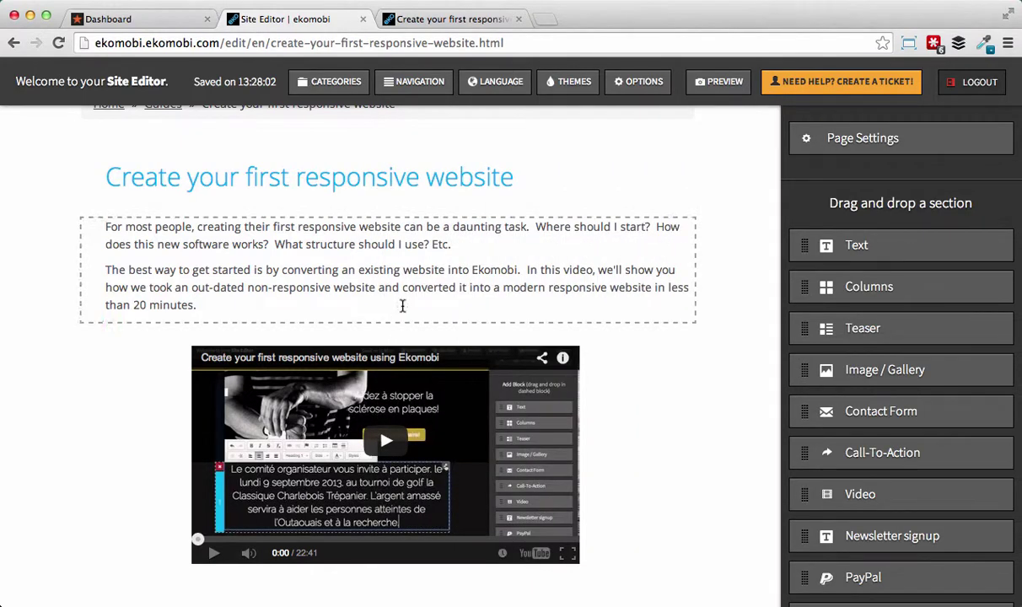
click(59, 48)
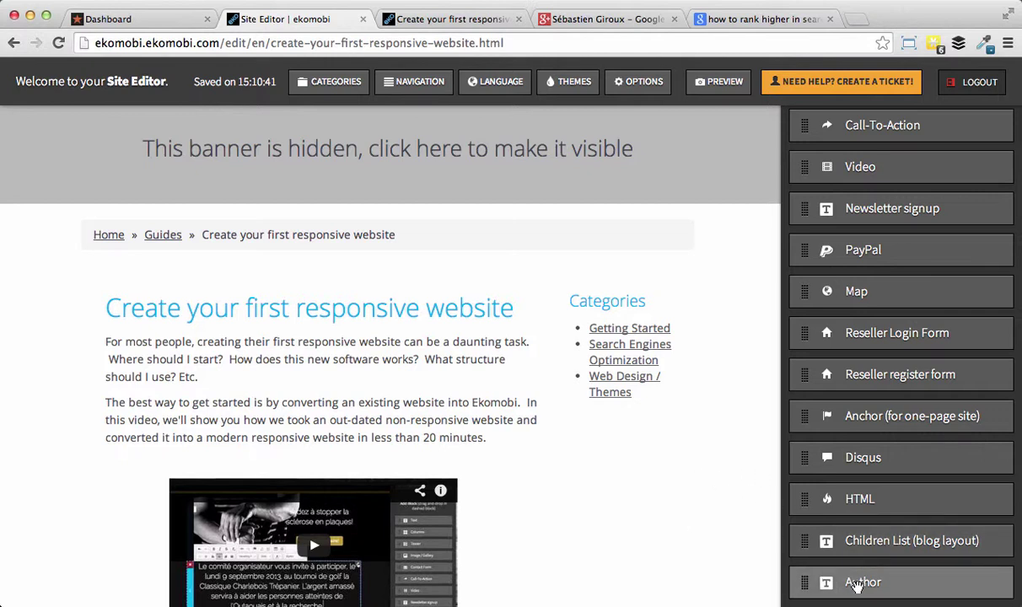
Step: Add an Author section between the article's title and its introductory text
drag(856, 586, 285, 371)
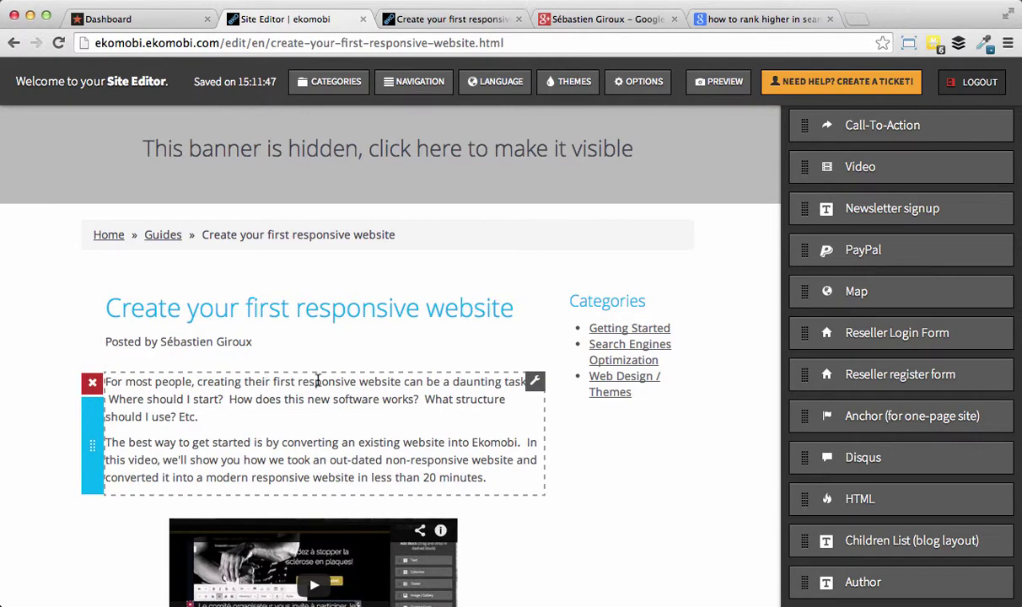
scroll(657, 294, up, 3)
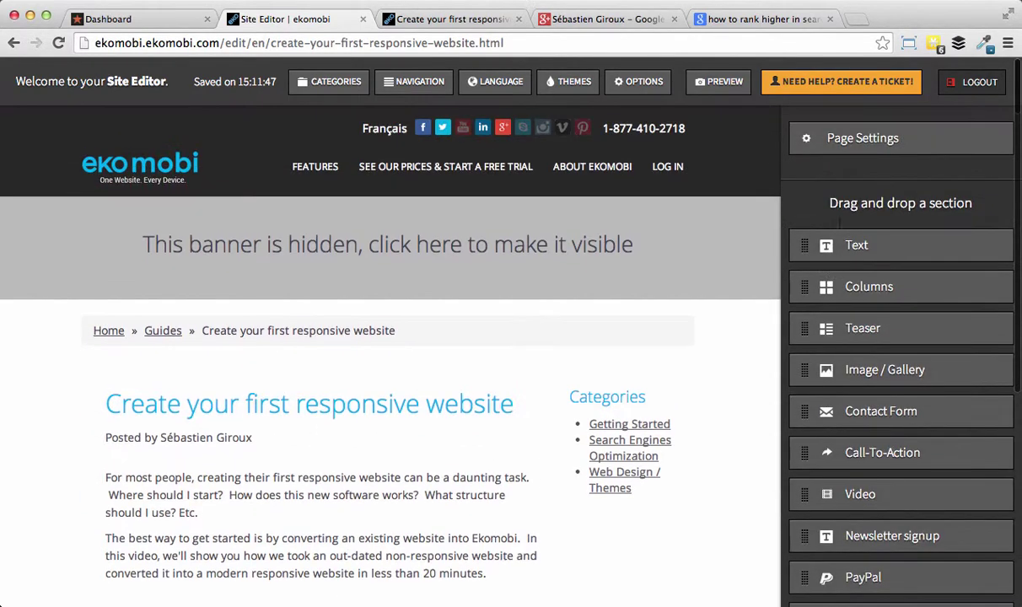
scroll(619, 518, down, 2)
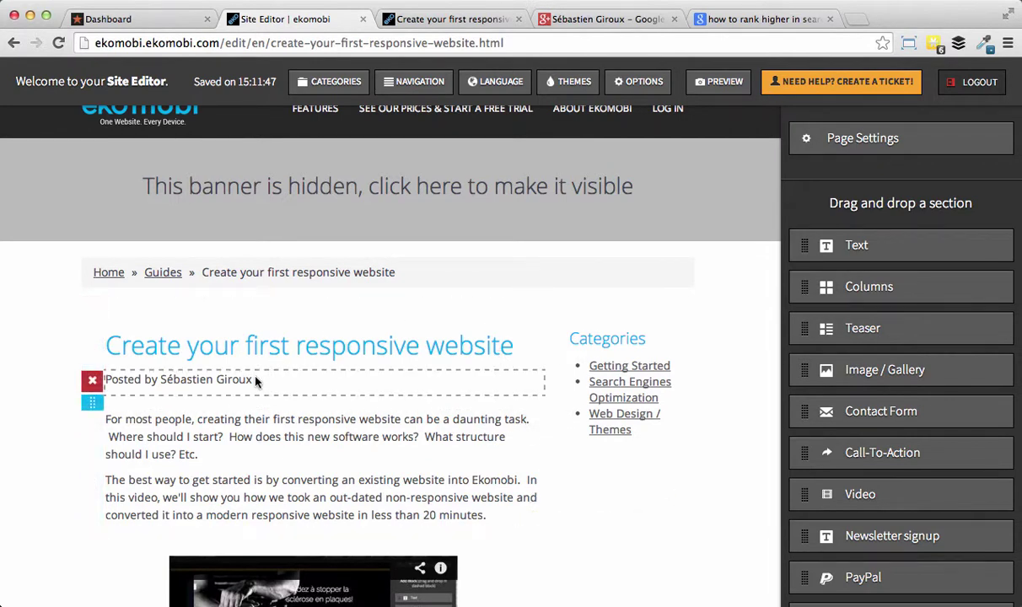
Step: Examine the author's Google+ profile, the published article and the Google results about ranking higher in search engines
click(570, 18)
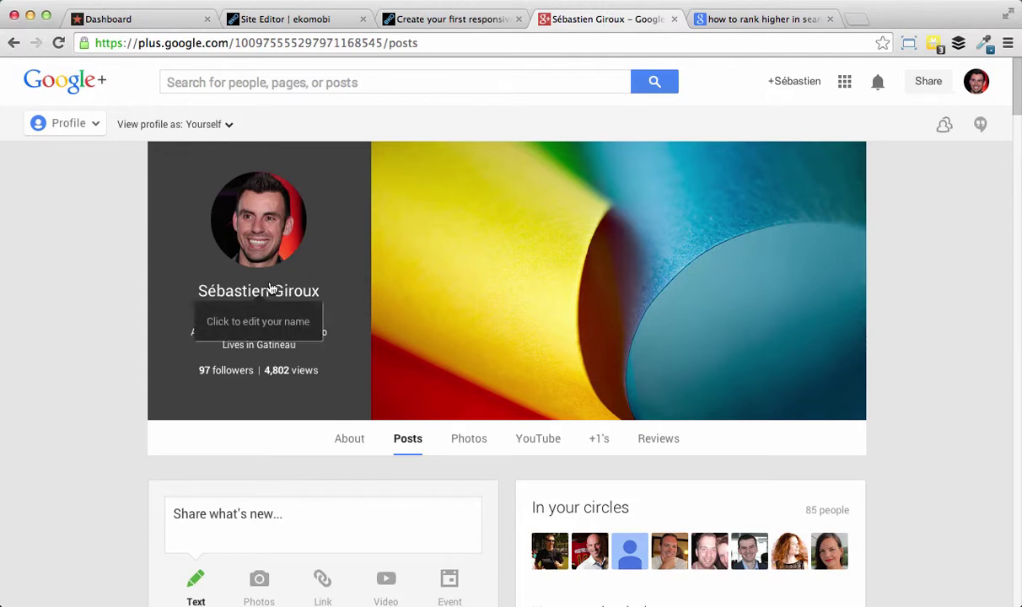
click(285, 23)
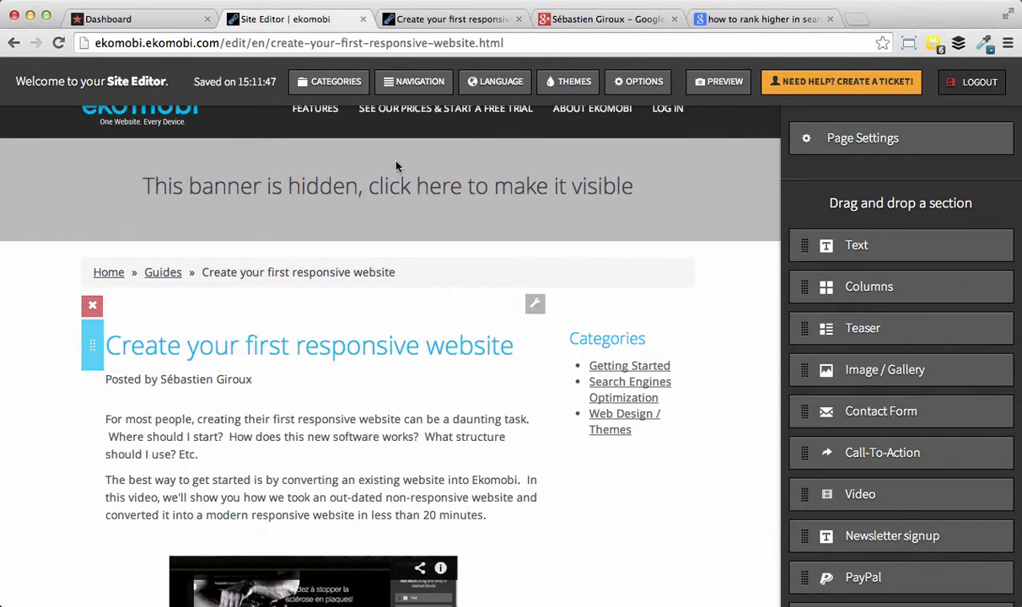
click(441, 21)
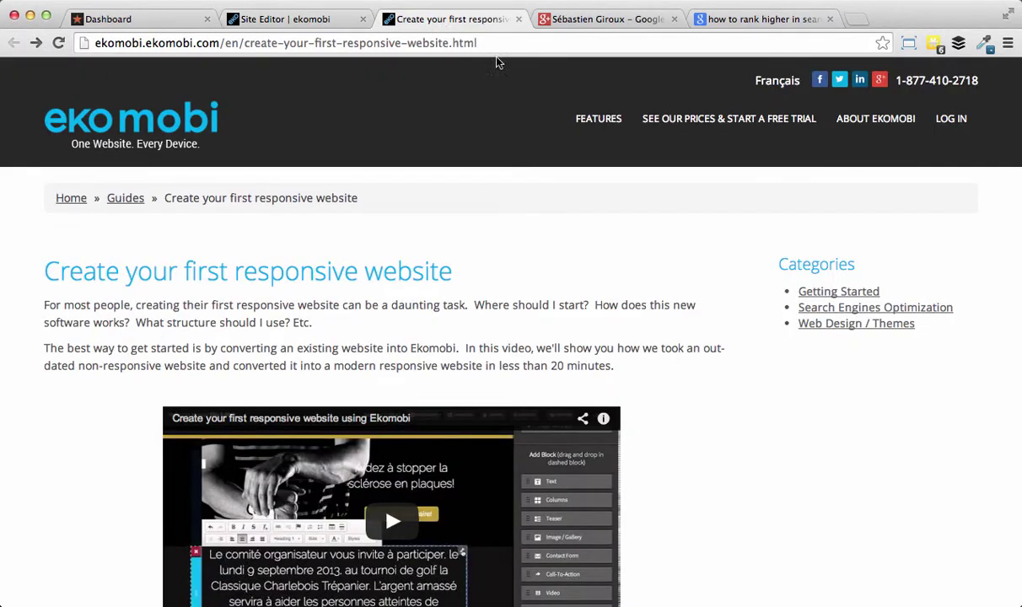
click(758, 19)
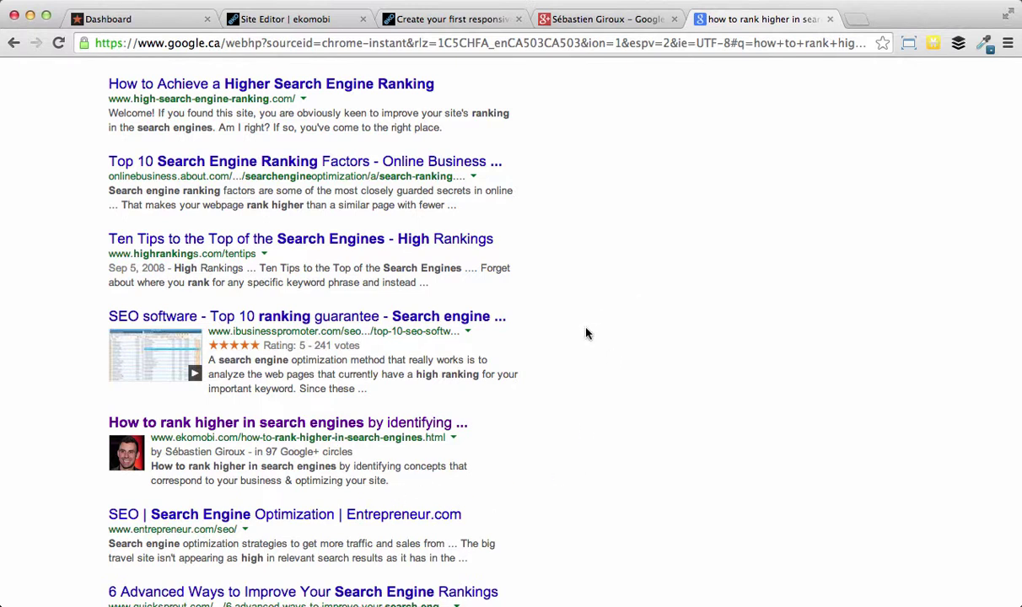
Step: Return to the site editor and add a Disqus section below the article's closing text
click(253, 18)
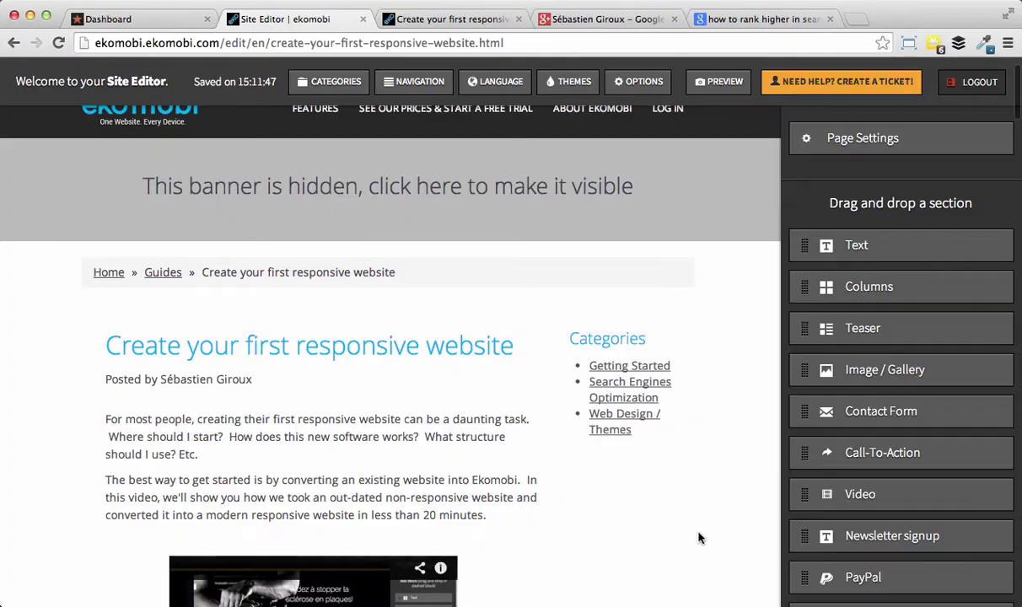
scroll(698, 538, down, 15)
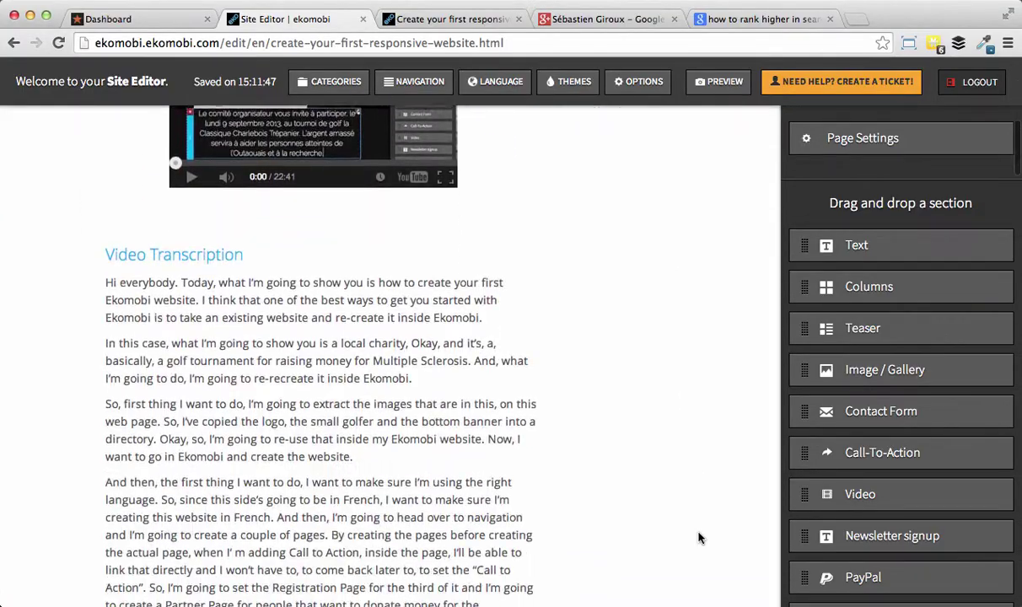
scroll(698, 538, down, 20)
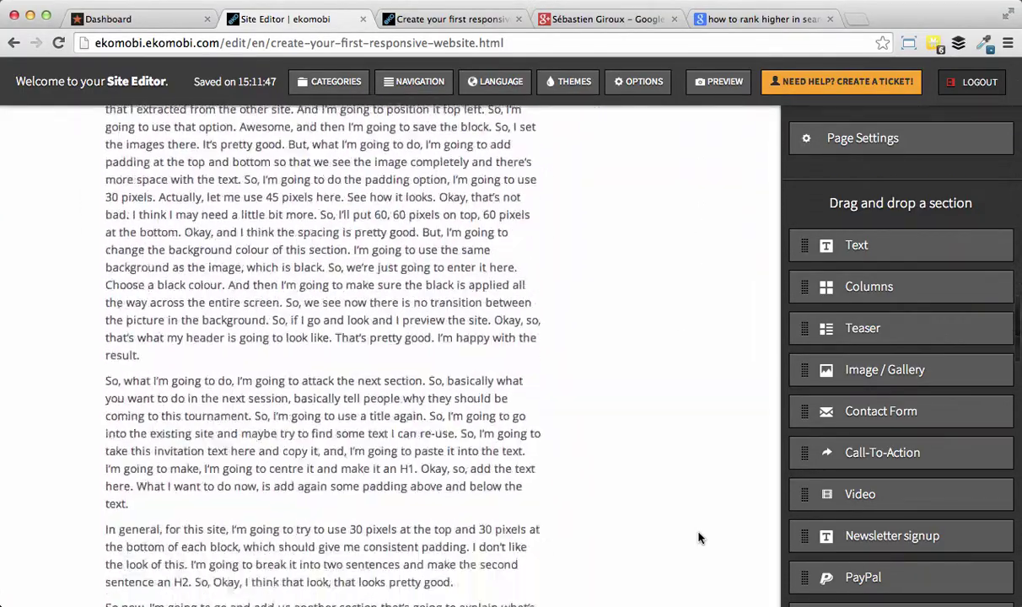
scroll(698, 538, down, 15)
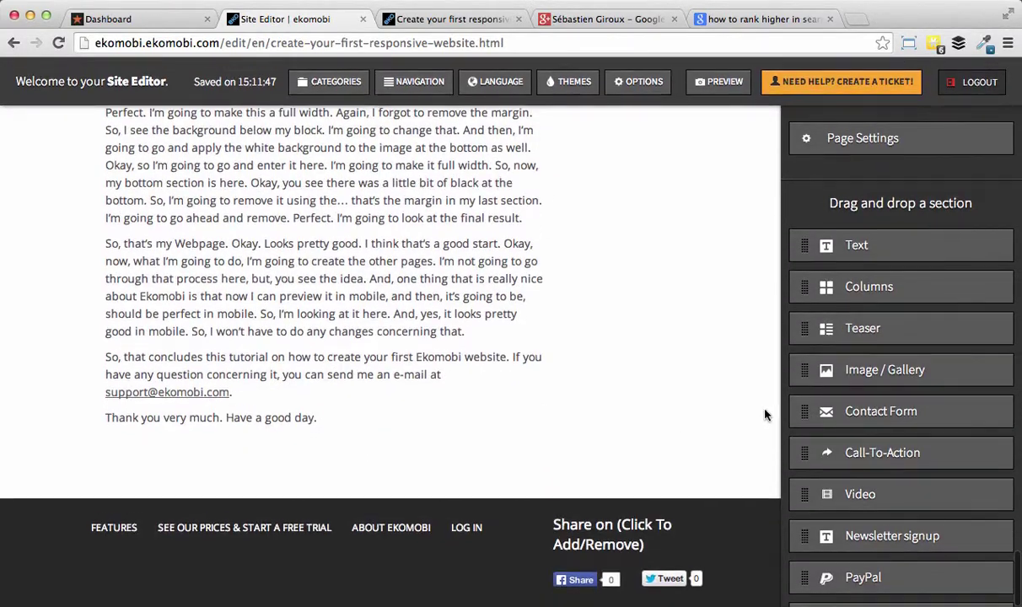
scroll(913, 519, down, 8)
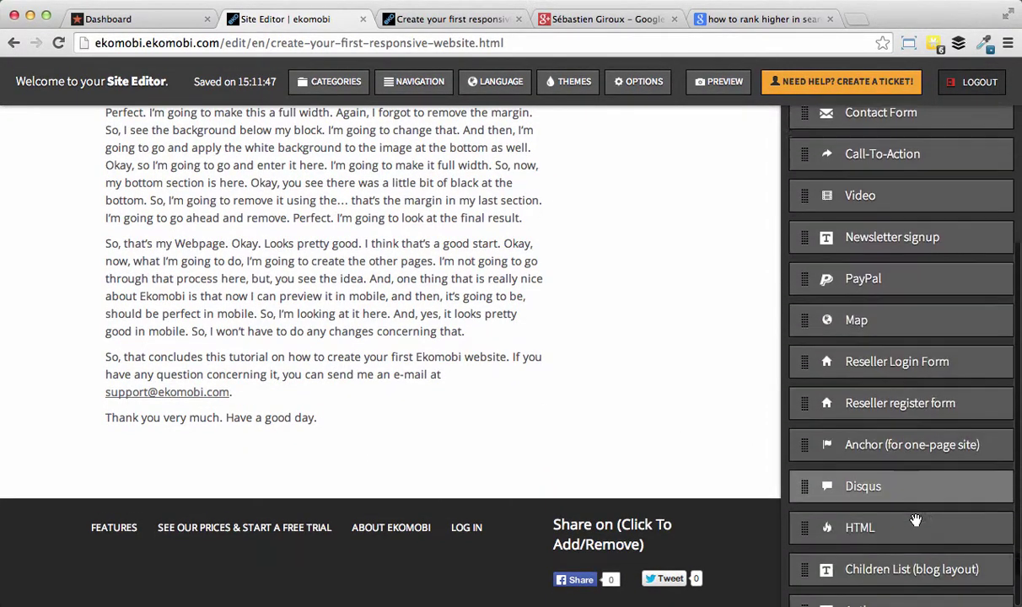
scroll(914, 523, up, 1)
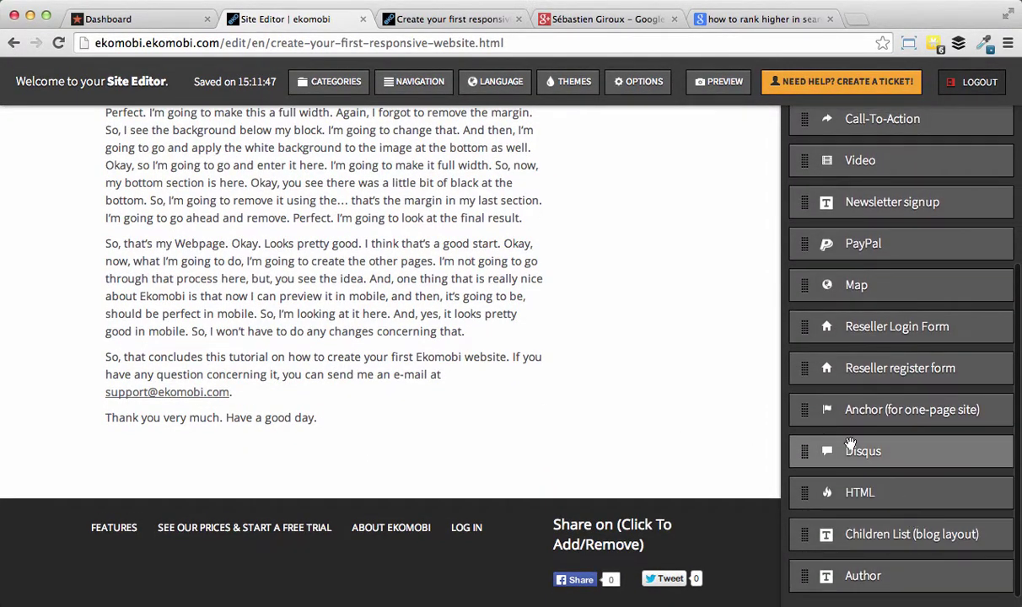
drag(862, 447, 251, 548)
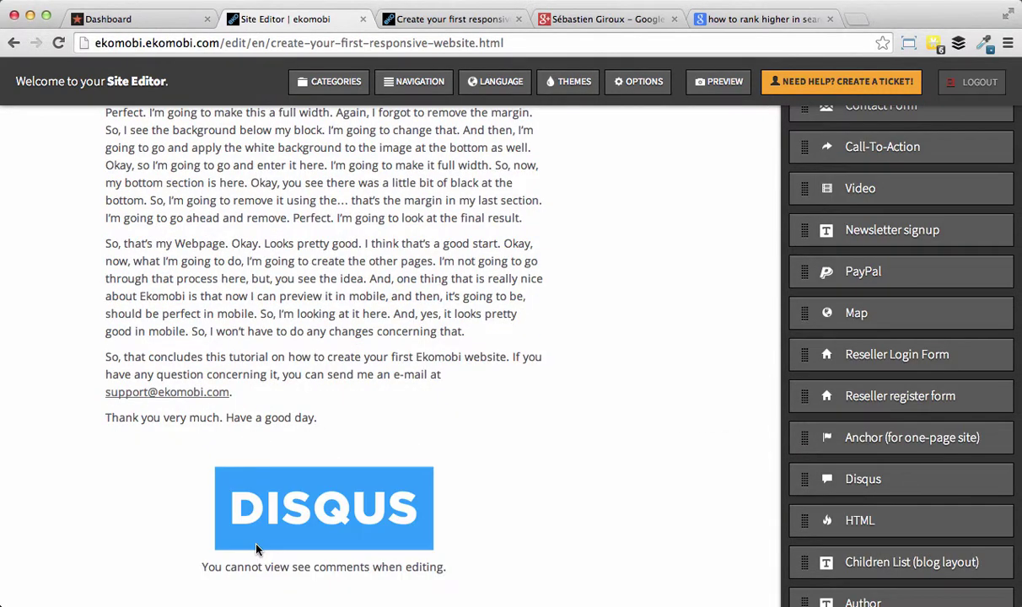
Step: Set the Disqus section's discussion shortname to "ekomobi" and save it
scroll(455, 387, down, 3)
scroll(454, 382, down, 1)
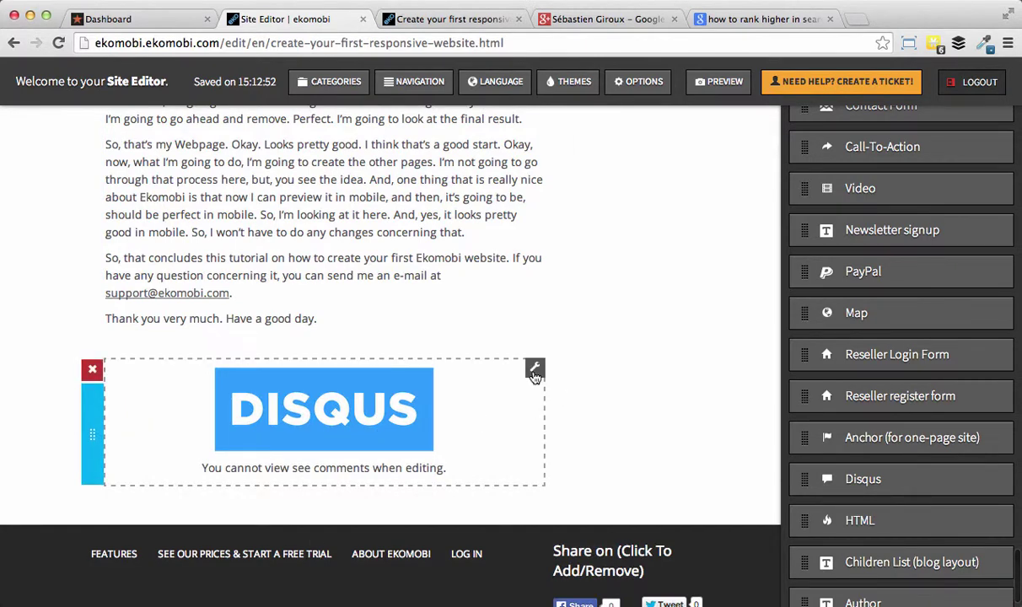
scroll(796, 301, up, 4)
scroll(796, 301, up, 5)
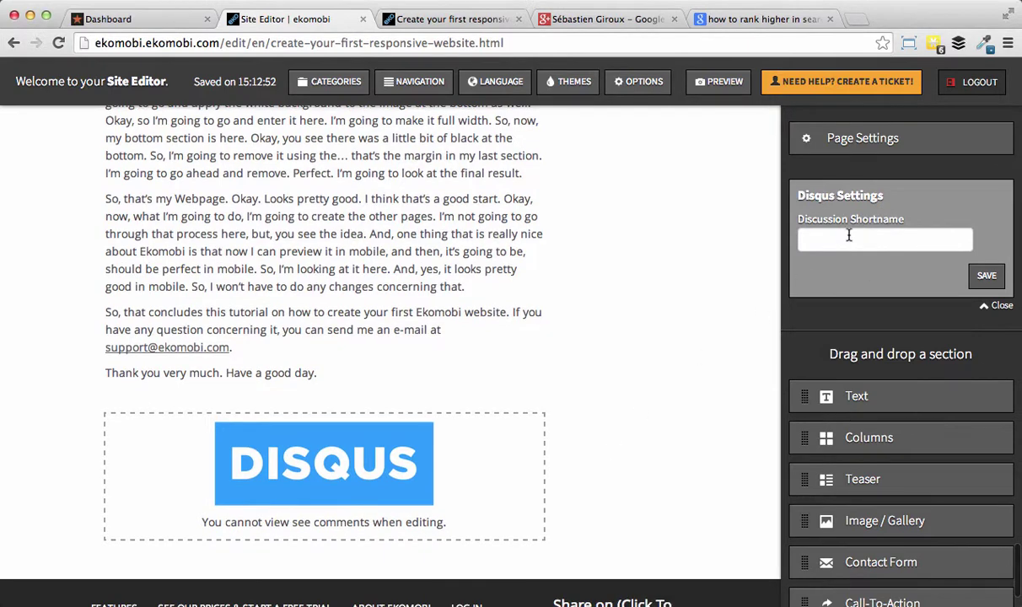
click(848, 235)
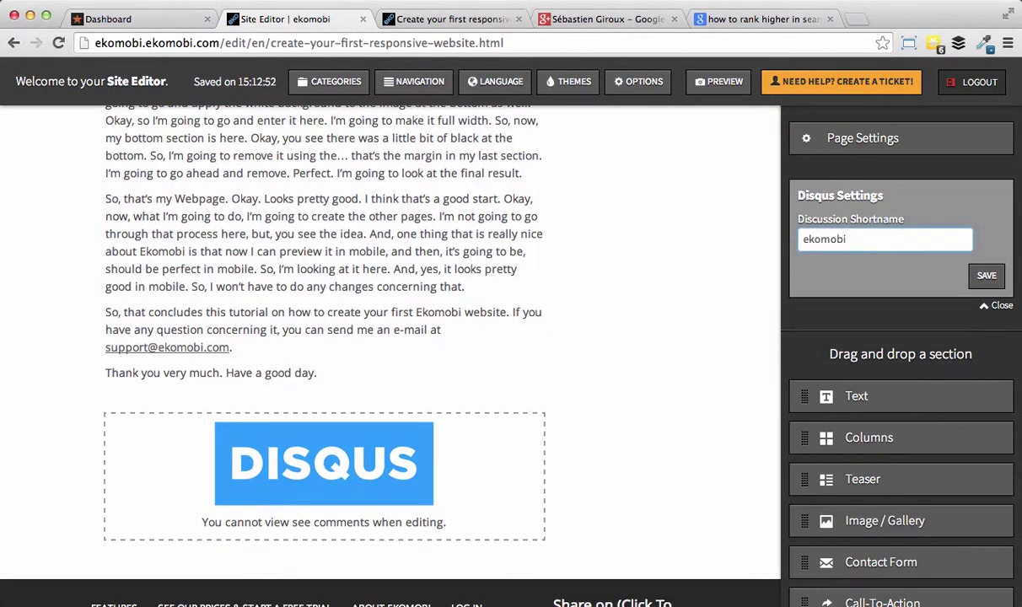
click(985, 278)
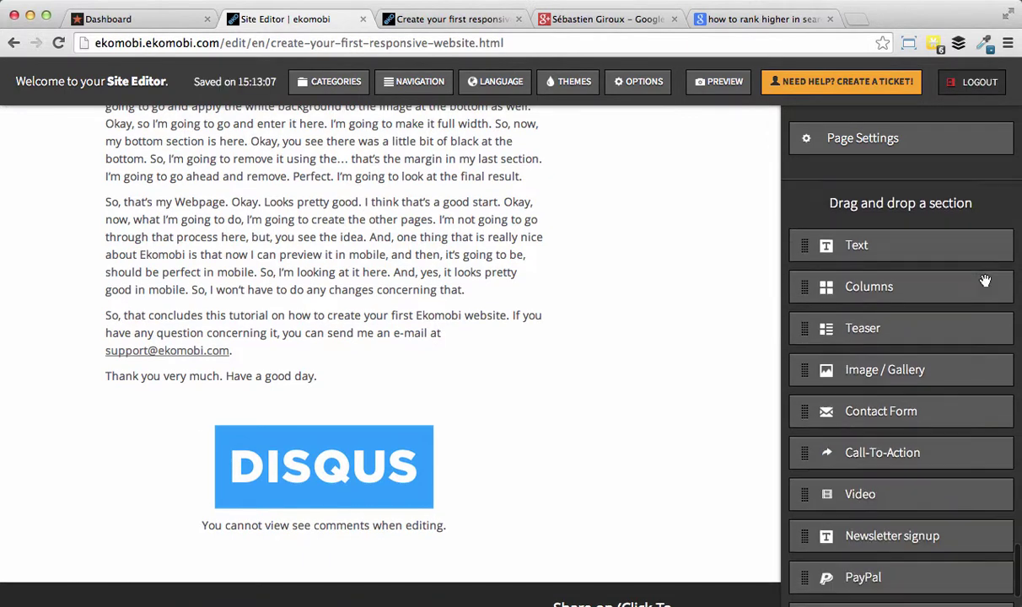
Step: Reload the published article and check its author line and the end of the page
click(416, 24)
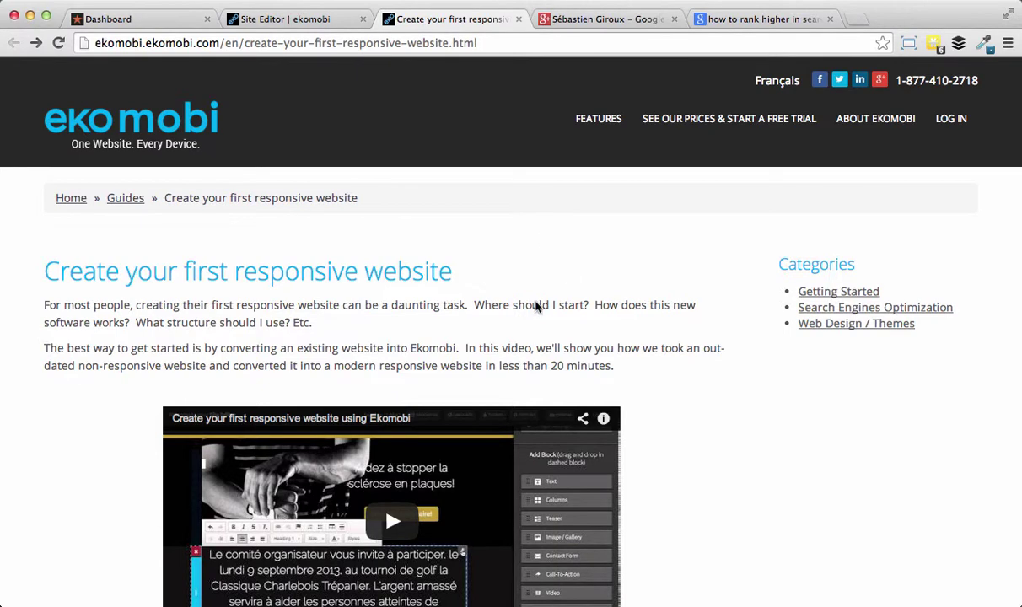
key(super+r)
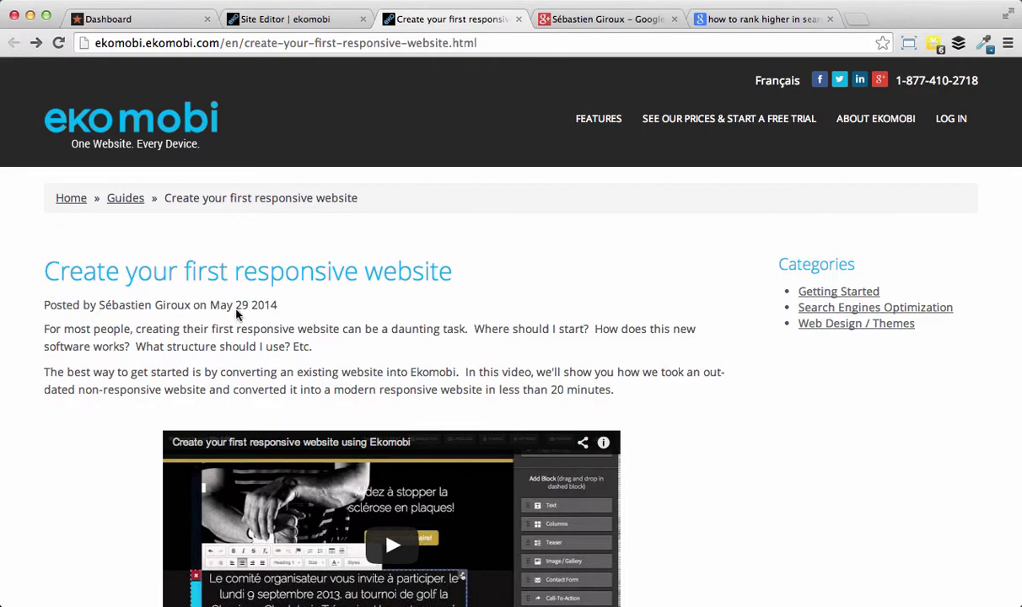
scroll(700, 523, down, 20)
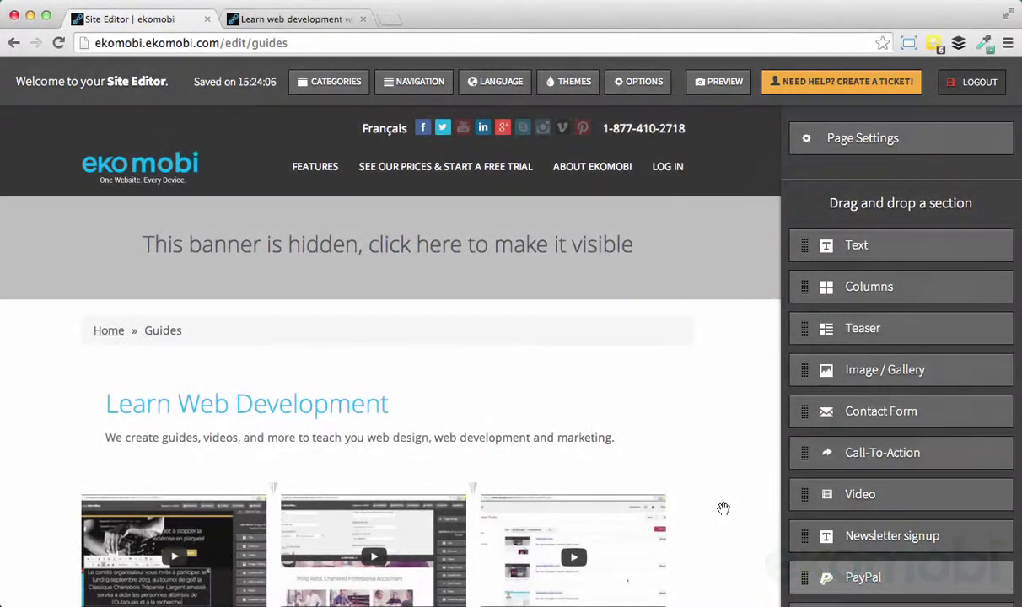
Step: Set the visibility of the Guides page's children pages block to "Never" and save the block settings
scroll(723, 508, down, 5)
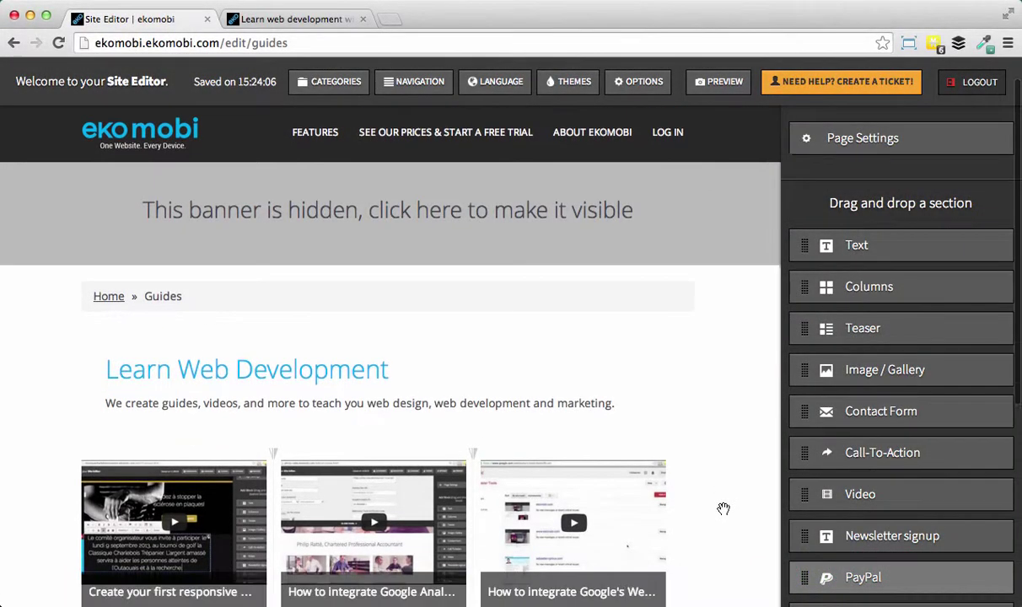
scroll(723, 508, up, 3)
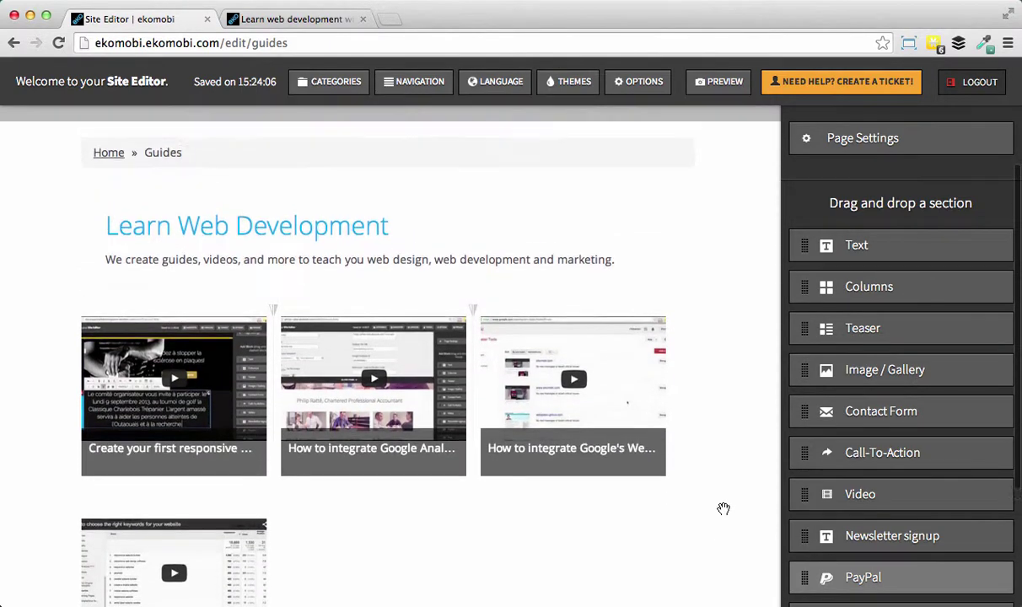
mouse_move(664, 376)
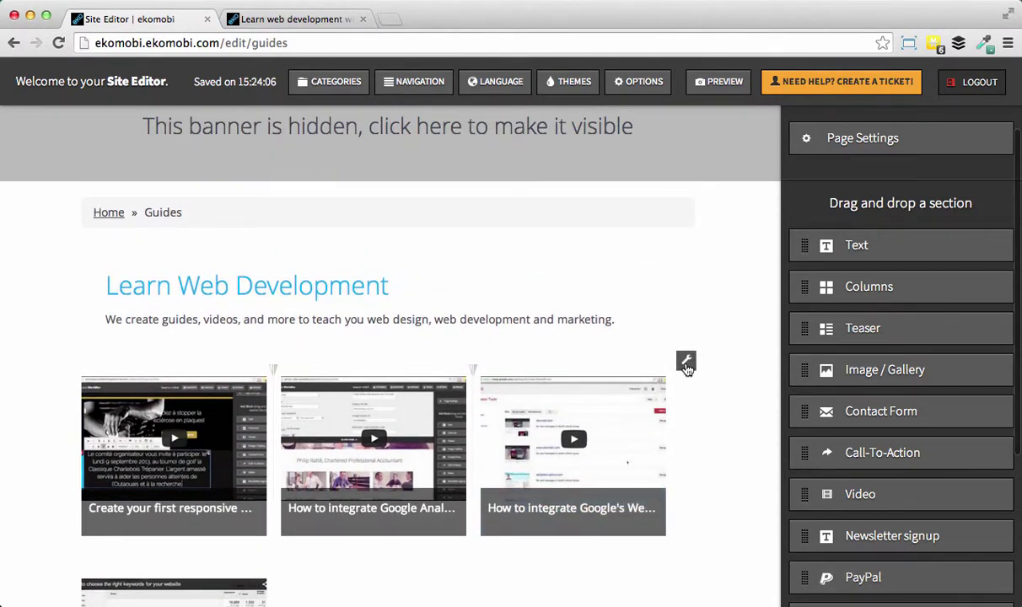
click(685, 364)
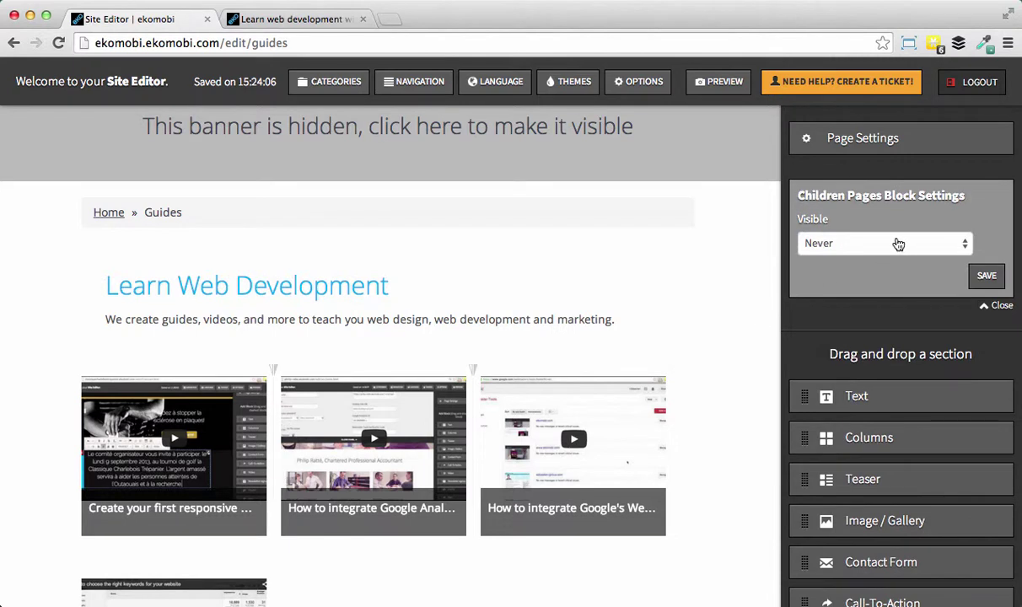
click(898, 244)
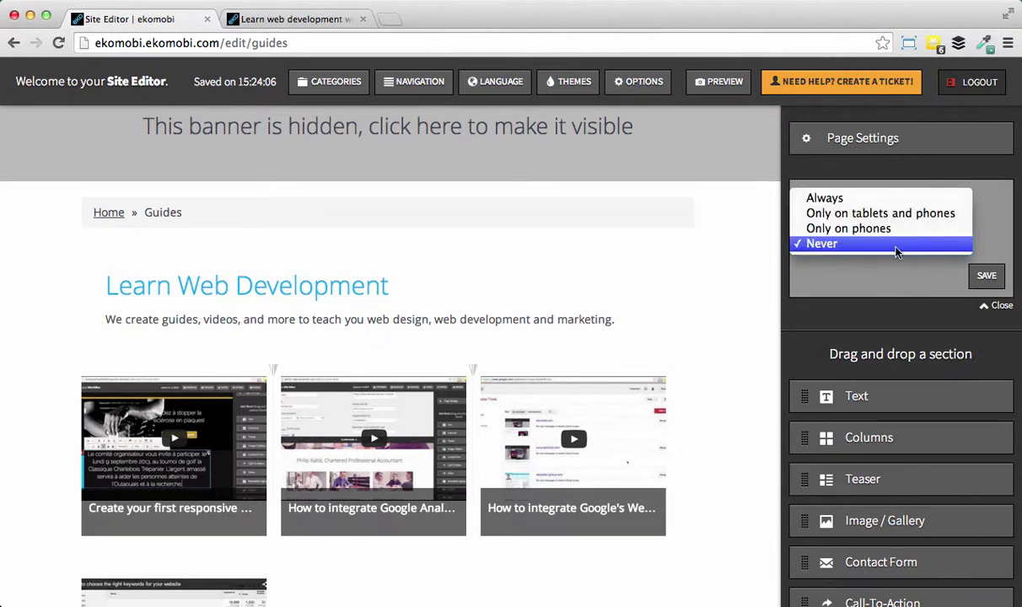
click(897, 249)
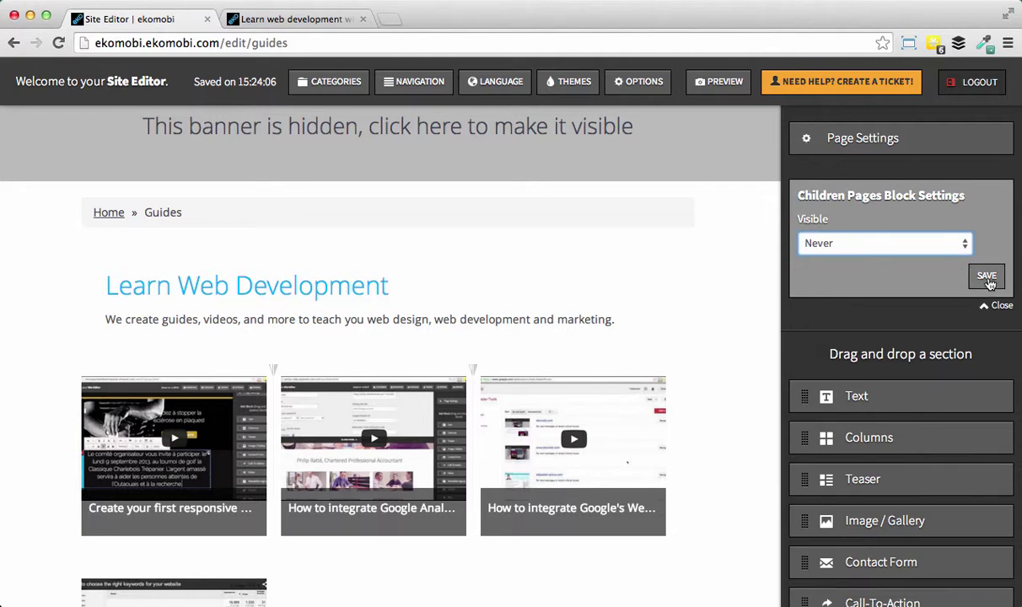
click(986, 279)
Step: Add a Children List (blog layout) section directly below the "Learn Web Development" introduction text
scroll(922, 424, down, 3)
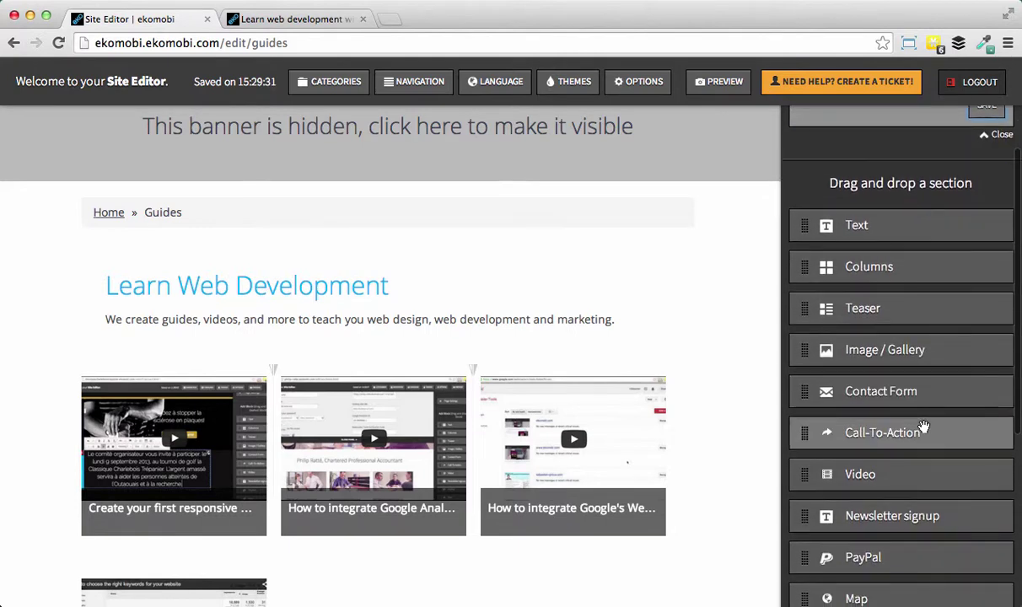
scroll(923, 428, down, 4)
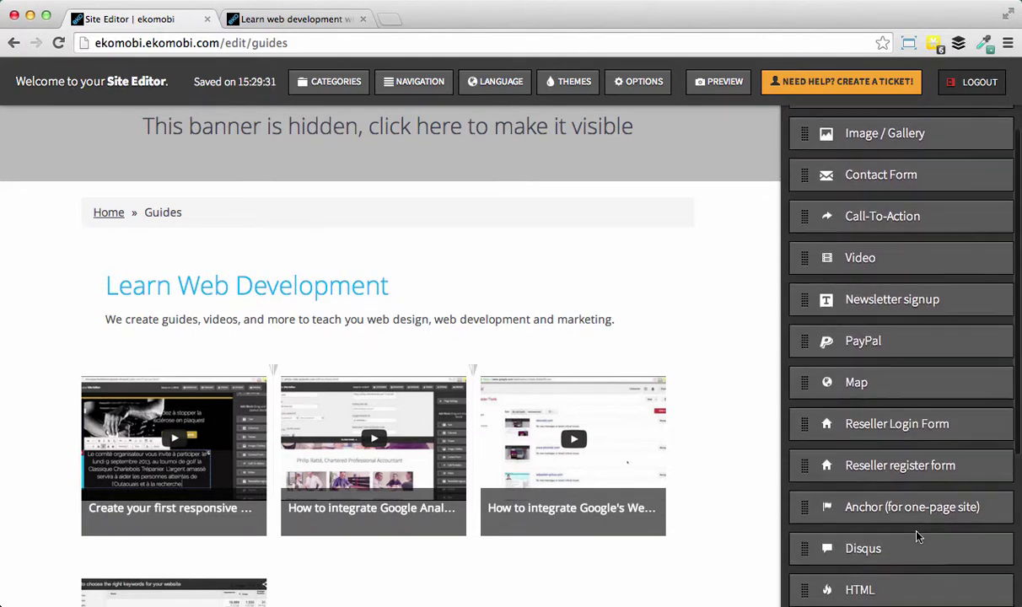
scroll(918, 536, down, 2)
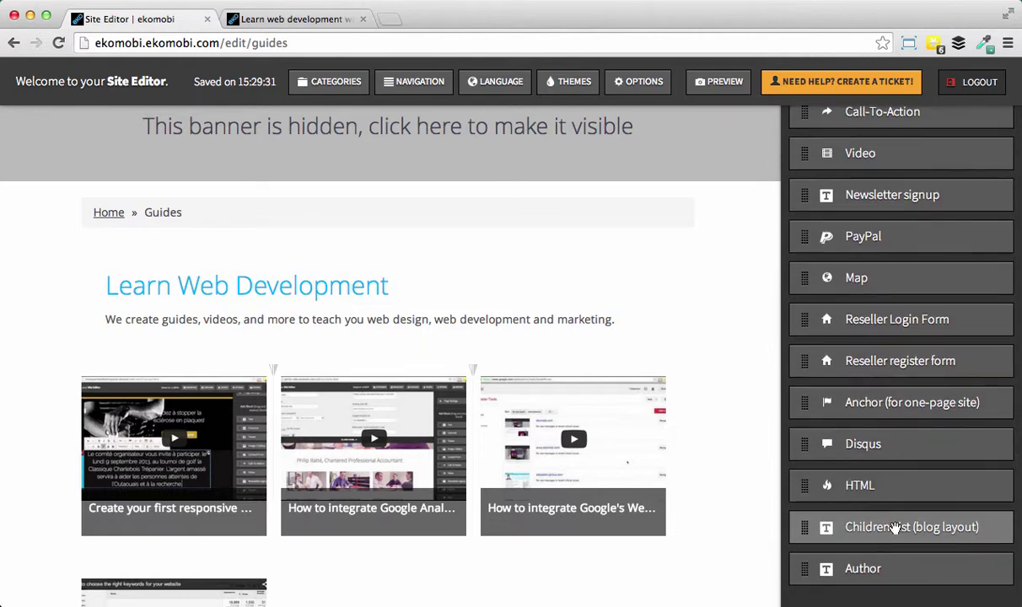
drag(895, 529, 401, 458)
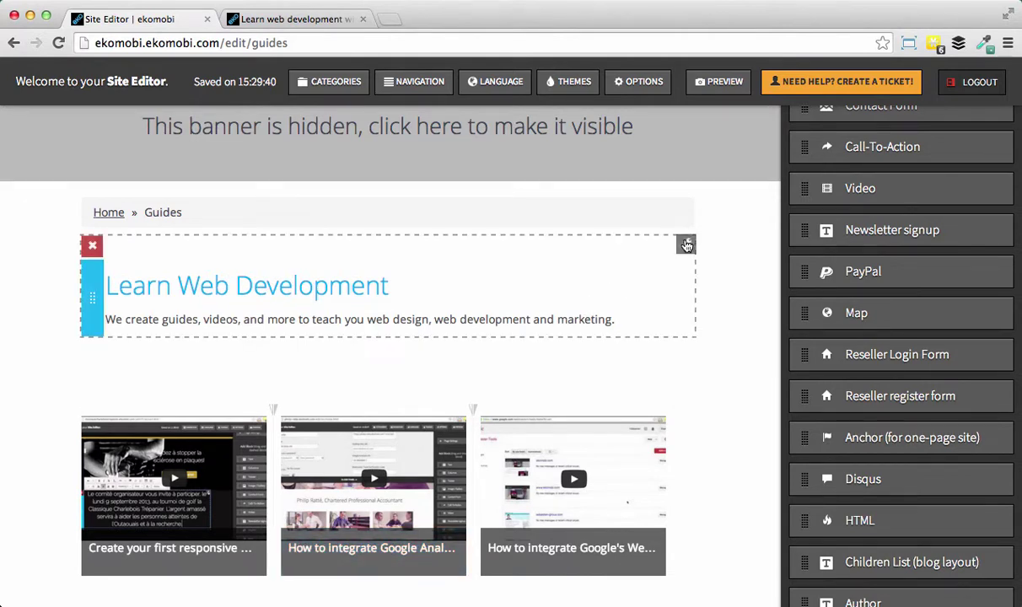
Step: Enable "Show Side Column (Blog Format)" in the Guides page settings and save them
scroll(860, 213, up, 8)
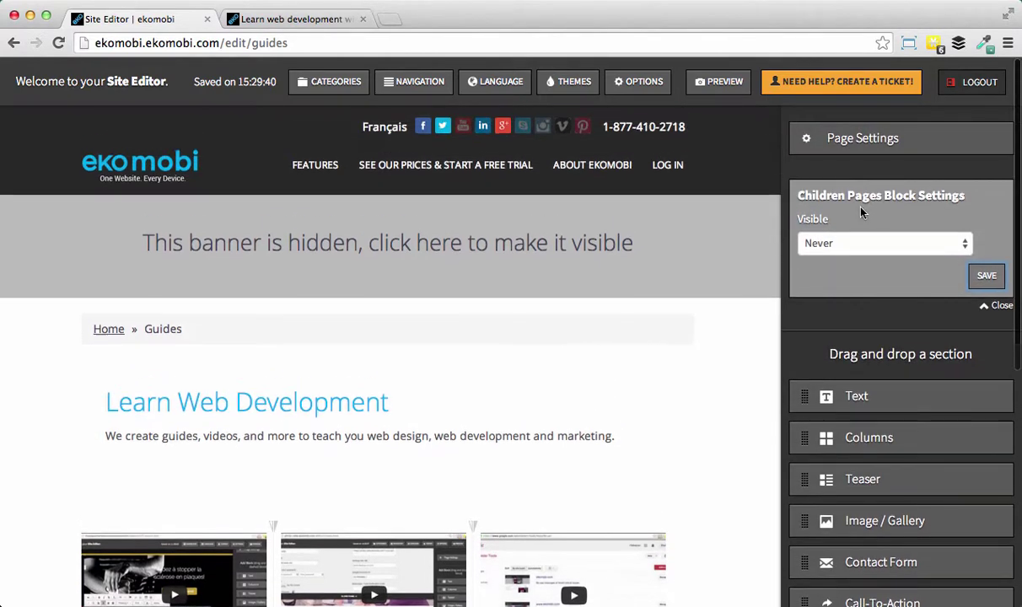
click(856, 144)
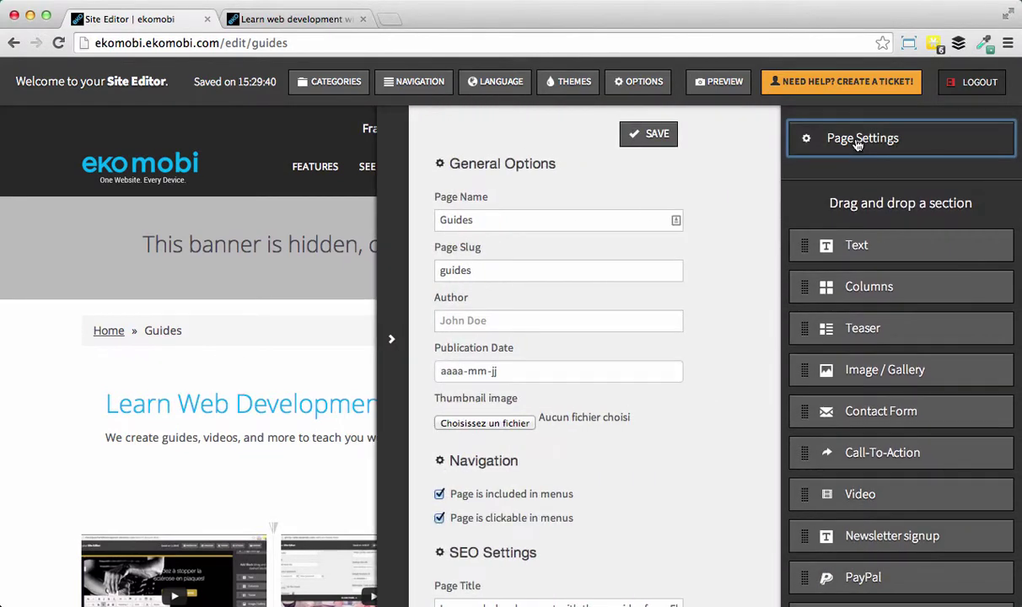
scroll(747, 331, down, 3)
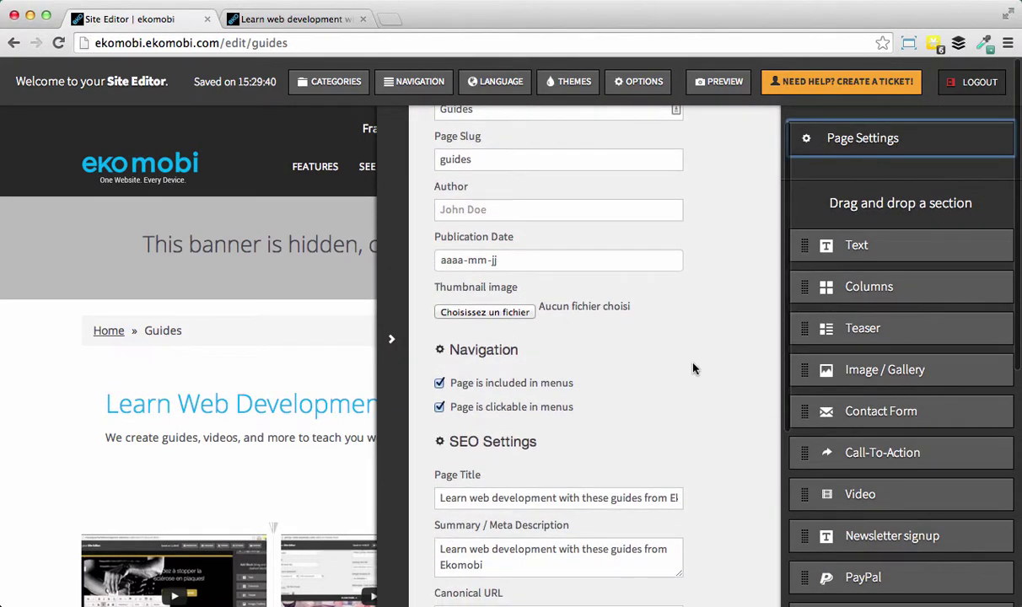
scroll(693, 368, down, 8)
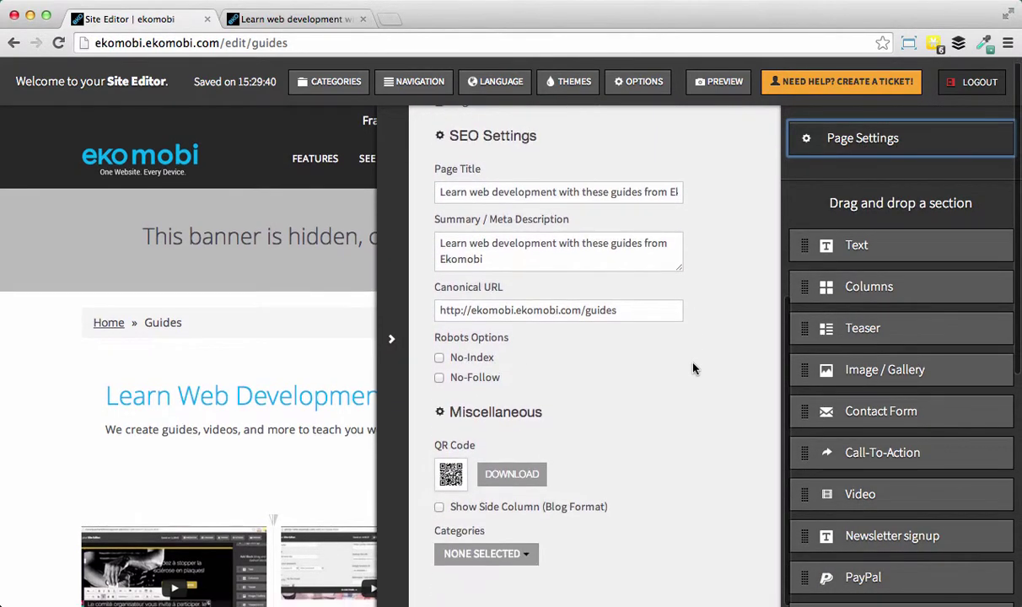
scroll(693, 369, down, 1)
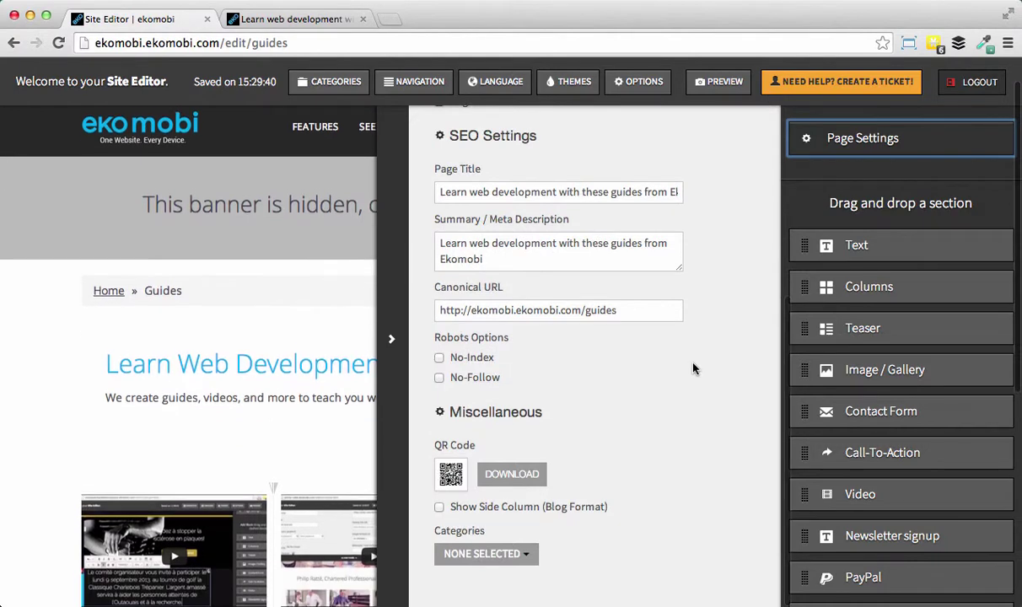
click(438, 508)
scroll(638, 428, up, 10)
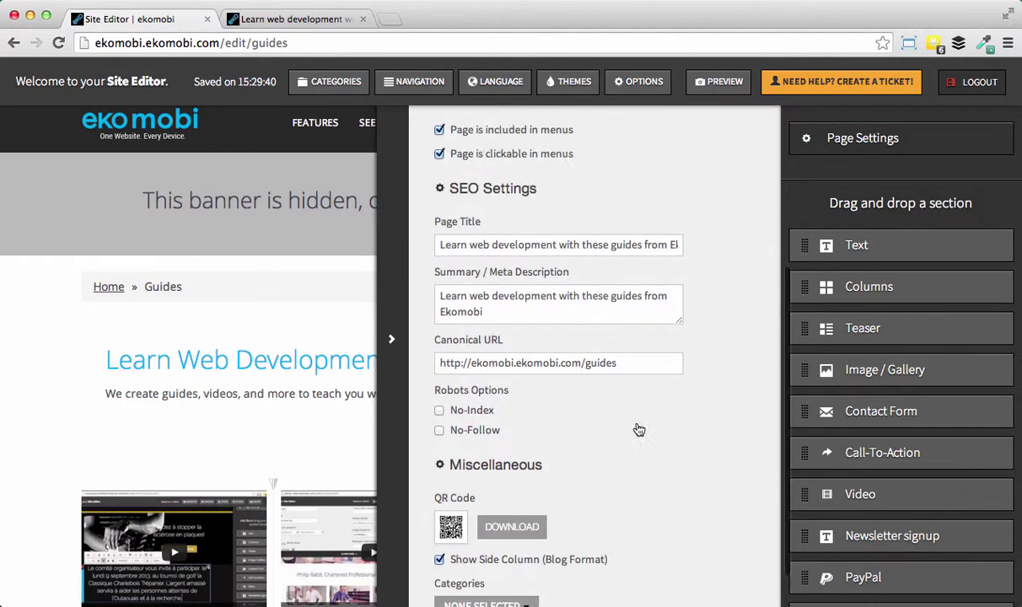
scroll(638, 429, up, 1)
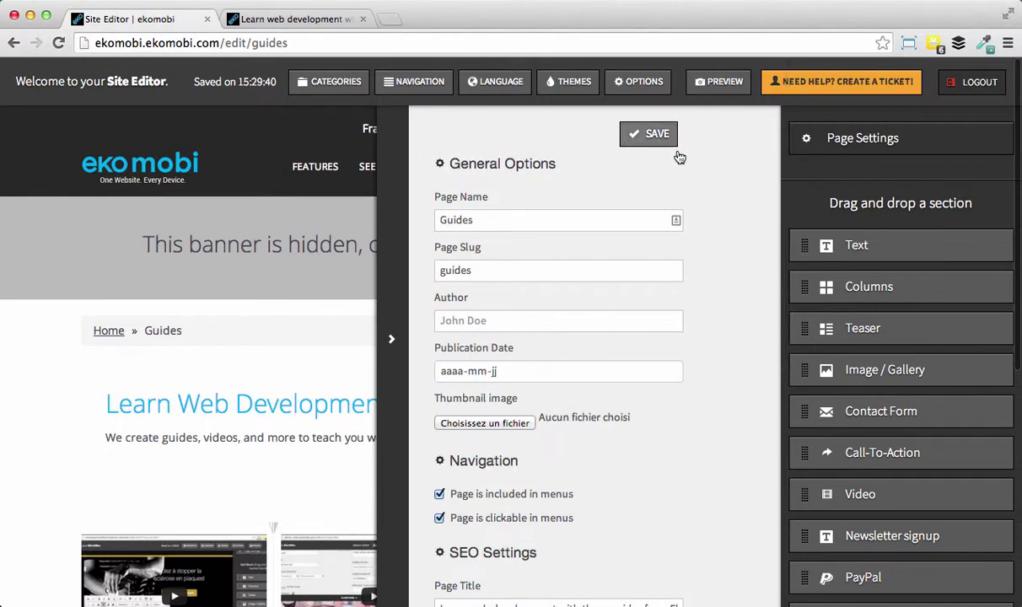
click(642, 138)
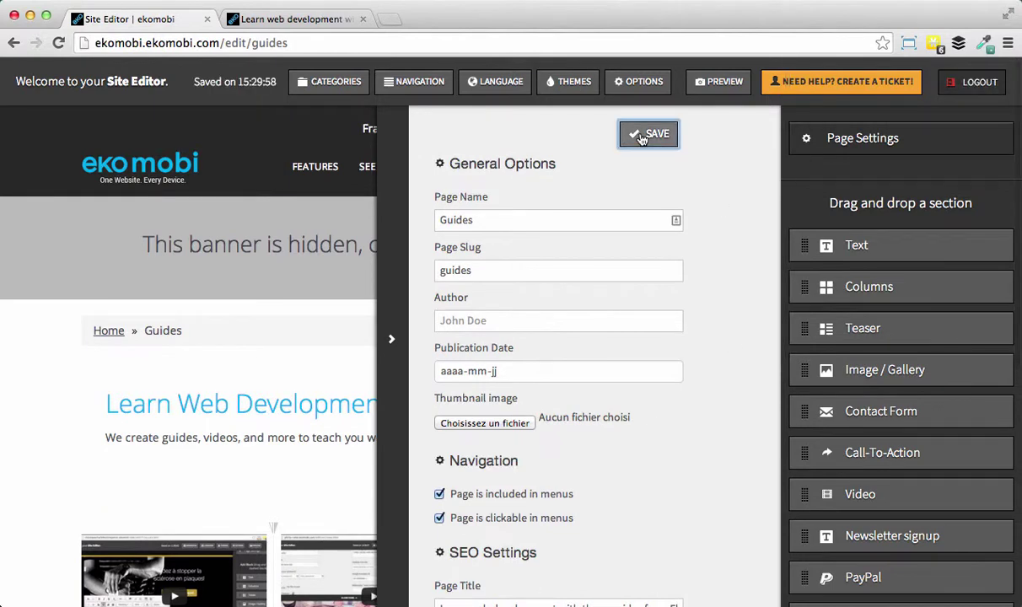
Step: Reload the Guides page in the editor and check its article list and categories column
click(59, 42)
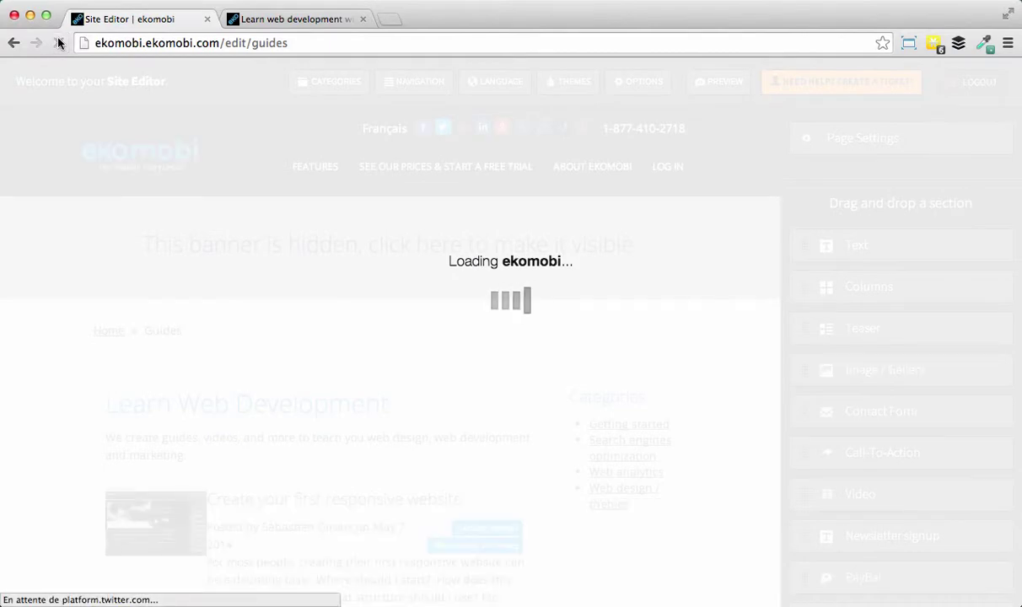
scroll(286, 404, down, 5)
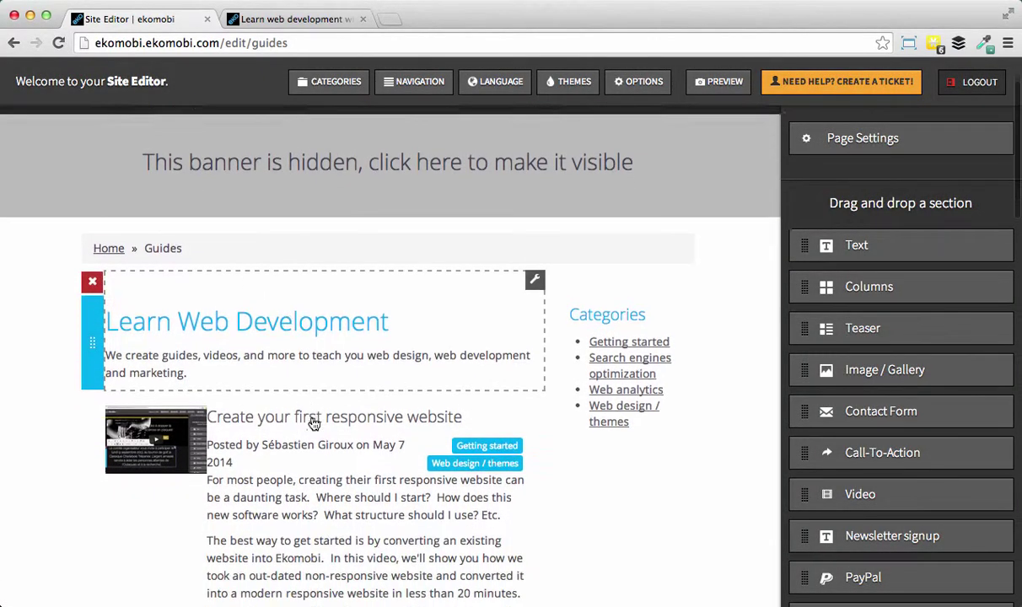
scroll(311, 422, down, 2)
scroll(310, 413, up, 5)
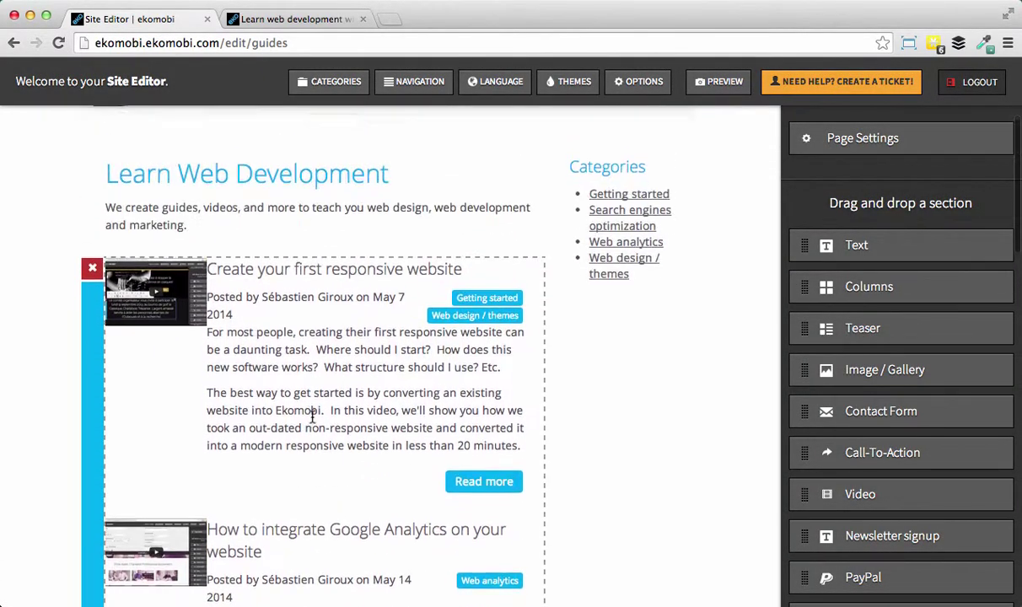
scroll(665, 457, down, 3)
scroll(665, 456, up, 4)
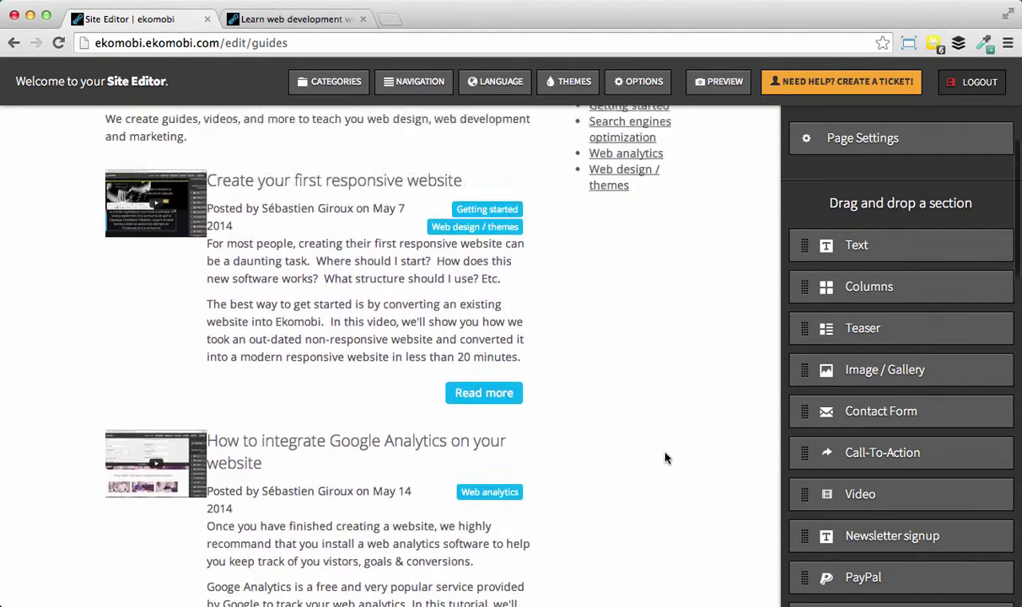
Step: Switch to the published Guides page, reload it and look over the article list
click(297, 21)
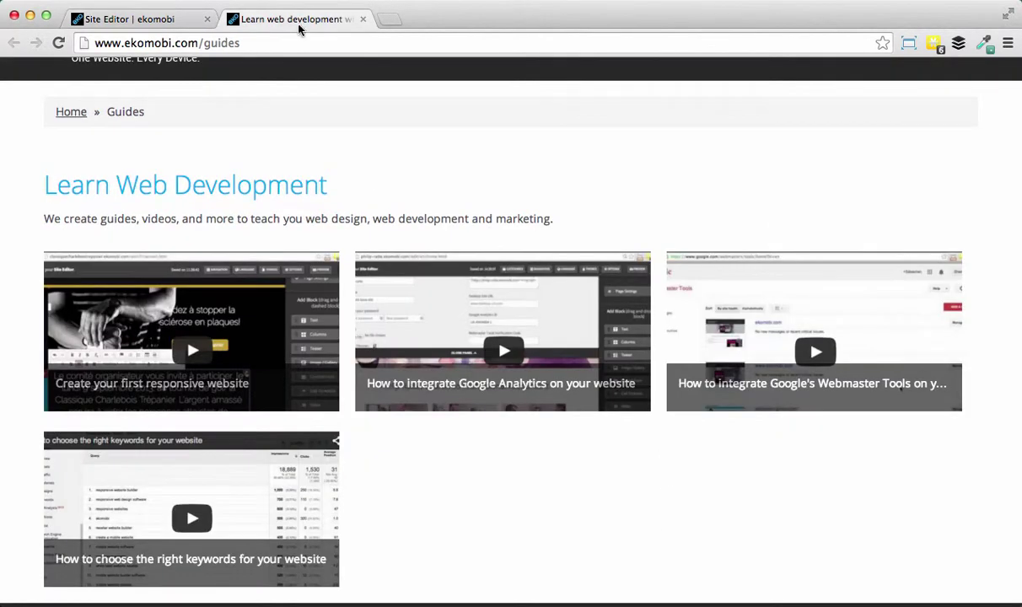
key(super+r)
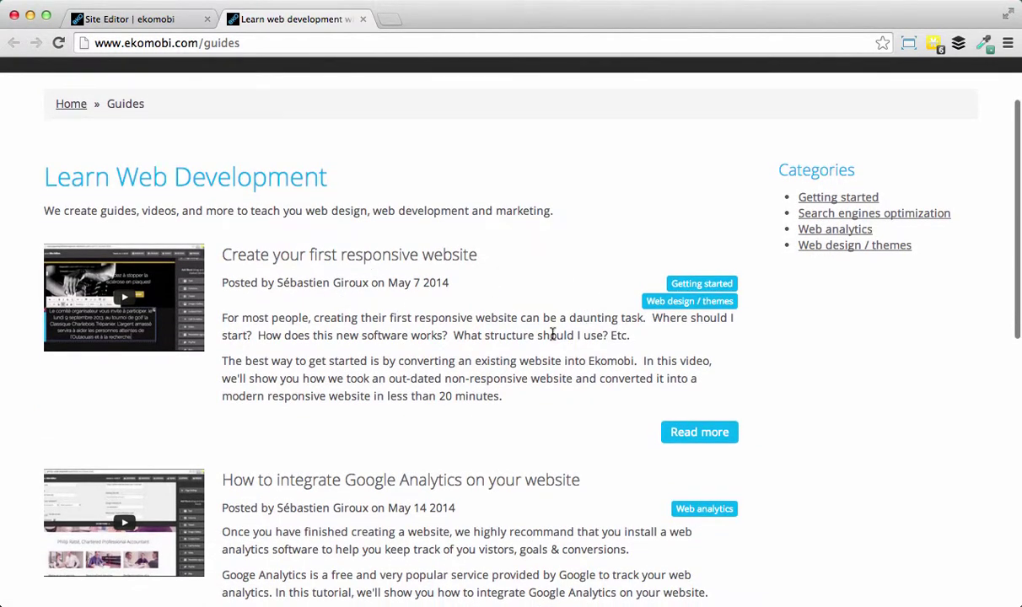
scroll(548, 341, down, 5)
scroll(542, 346, up, 3)
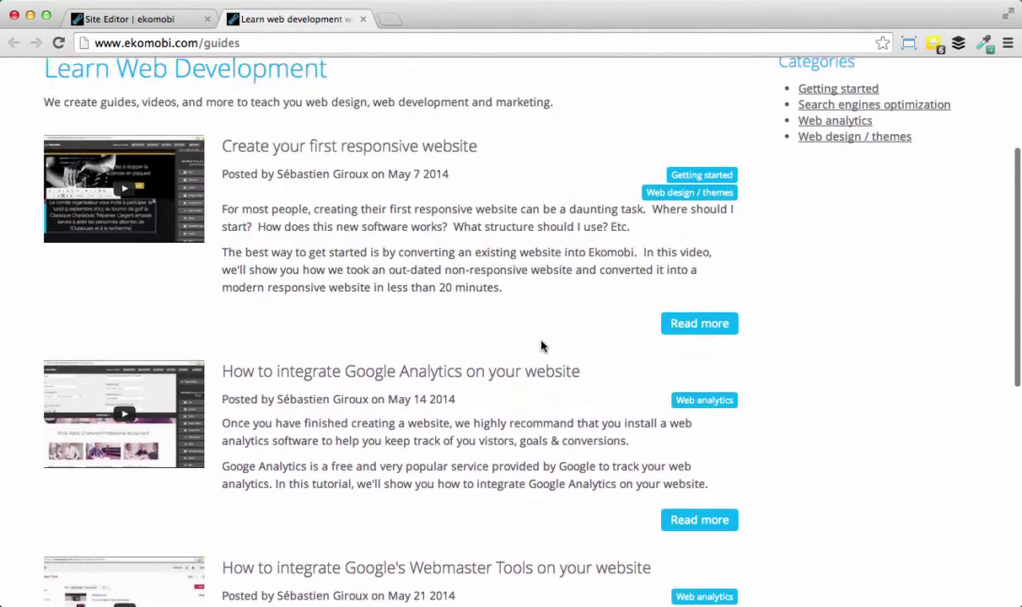
scroll(542, 346, up, 2)
Step: Open the published article "Create your first responsive website" and look over its content and side column
click(374, 210)
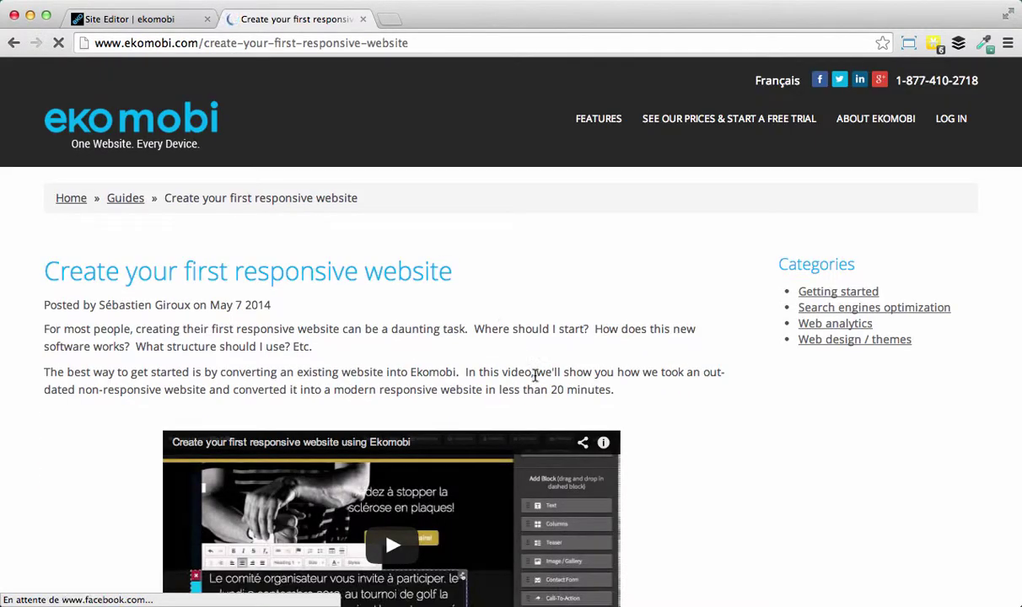
scroll(534, 375, down, 6)
scroll(536, 381, up, 3)
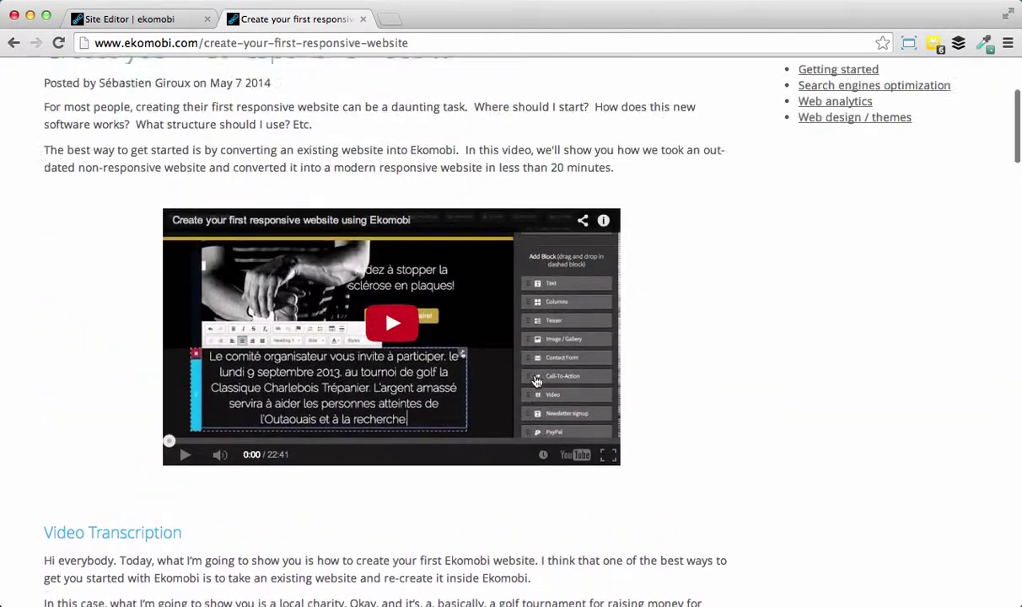
scroll(536, 381, up, 3)
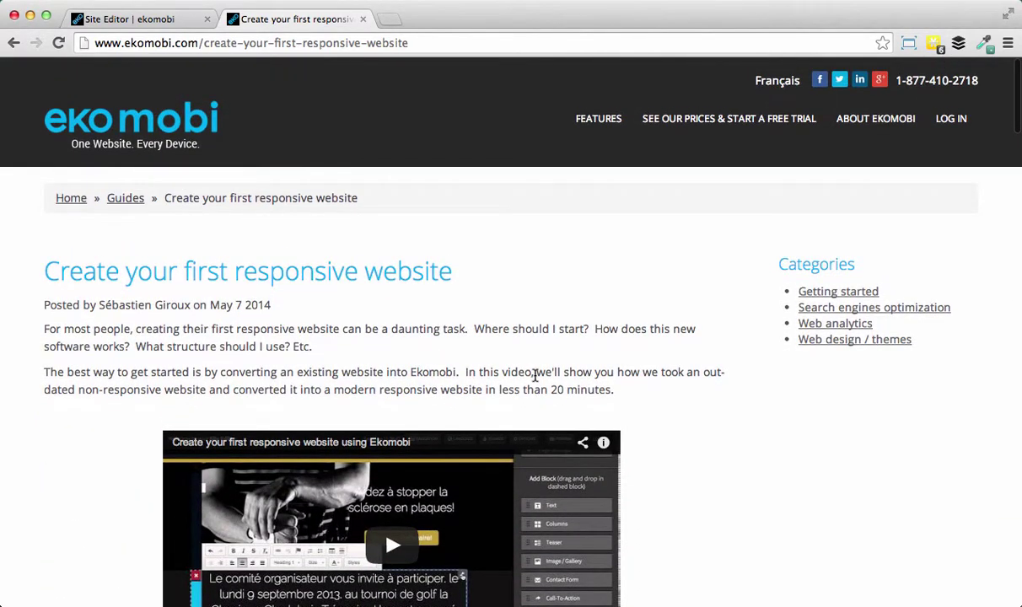